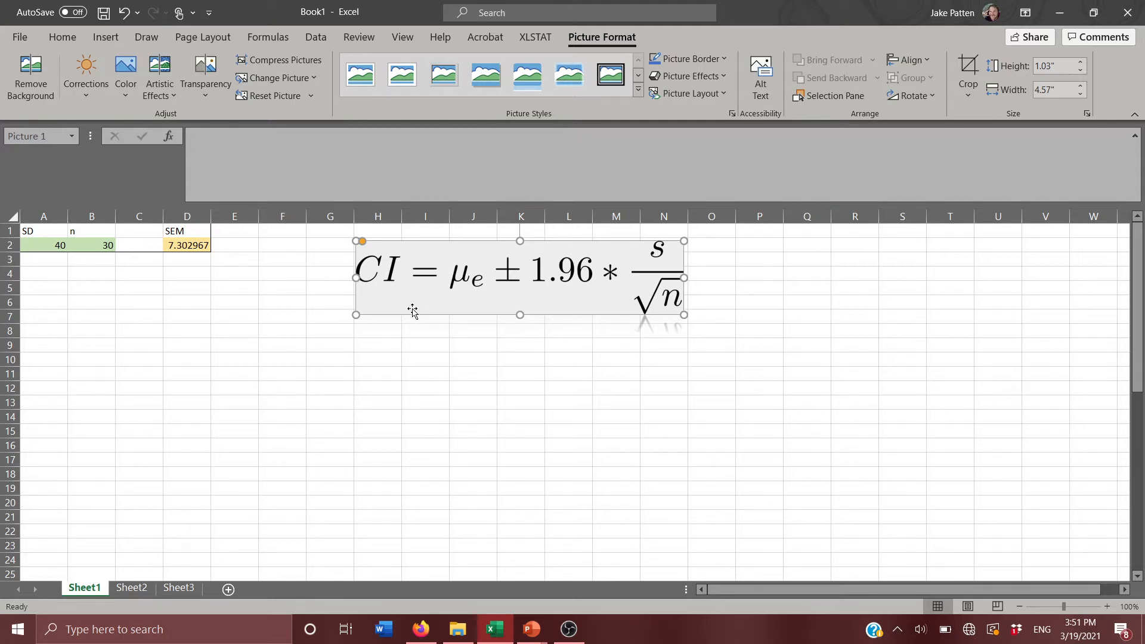
Move the CI formula picture over to columns L to R and enter the header Percentage in G1.
{"action": "left_click_drag", "start_coordinate": [408, 302], "coordinate": [611, 292]}
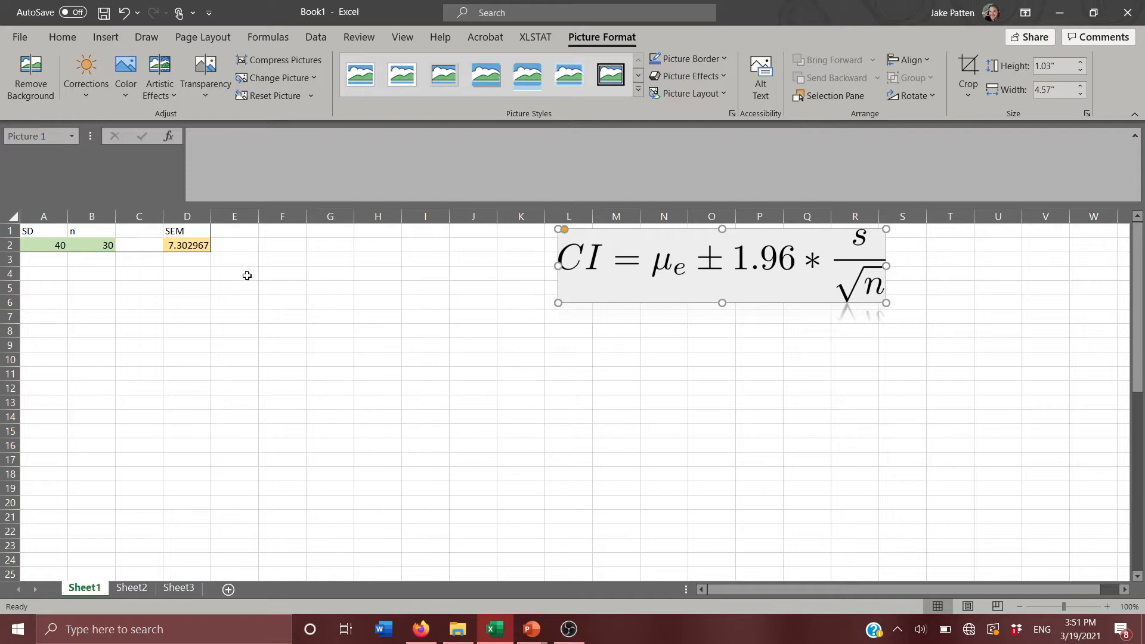
{"action": "left_click", "coordinate": [335, 232]}
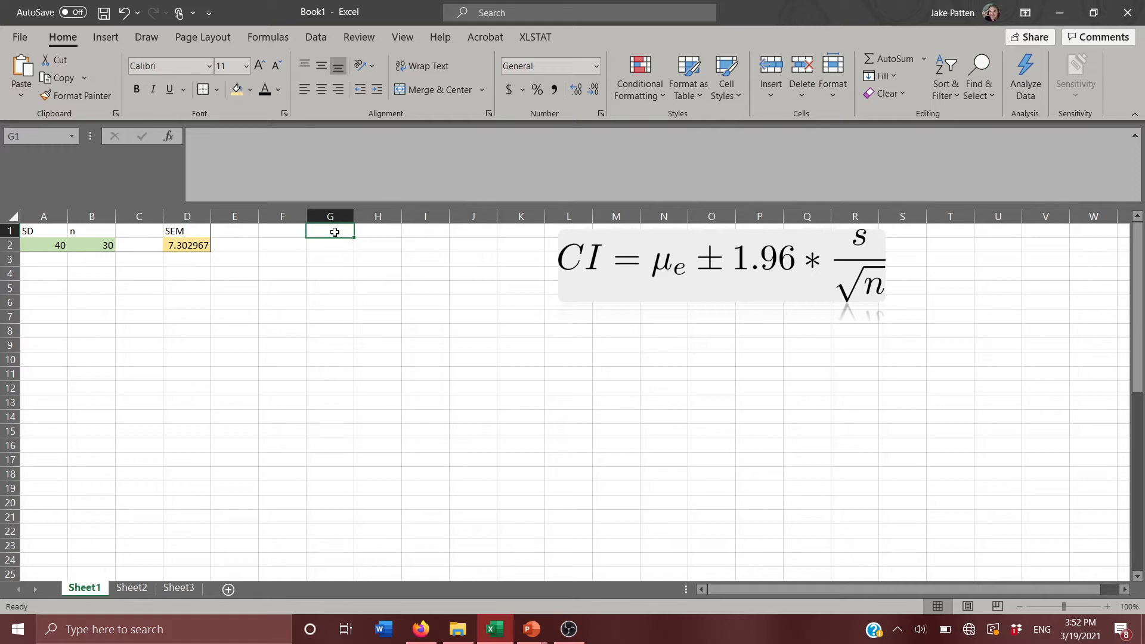
{"action": "type", "text": "Perce"}
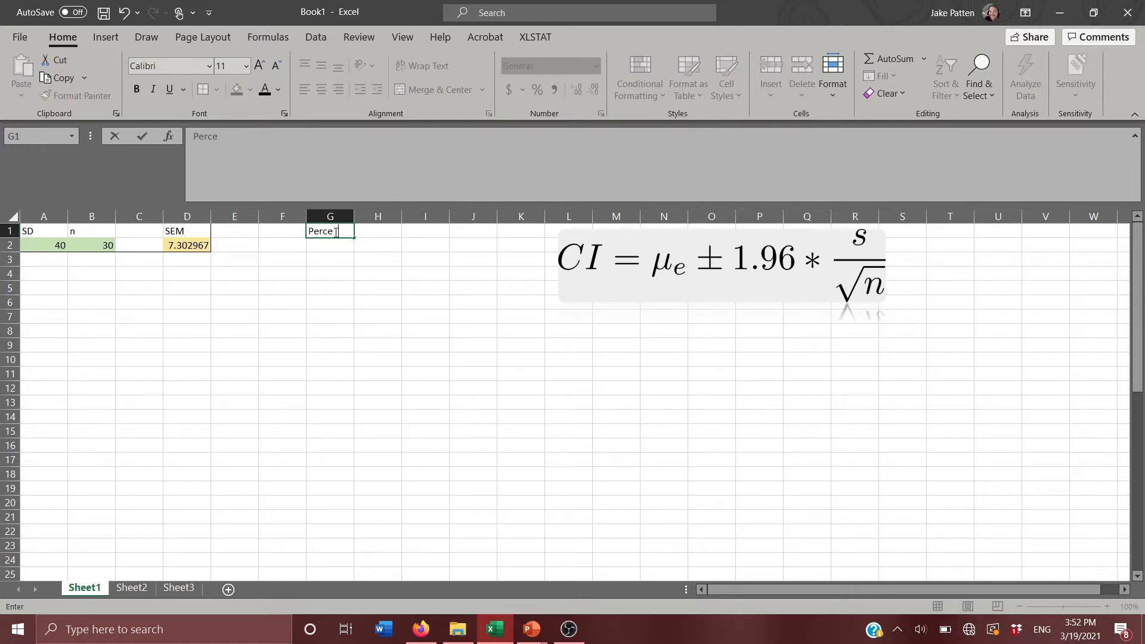
{"action": "type", "text": "ntage"}
{"action": "key", "text": "Tab"}
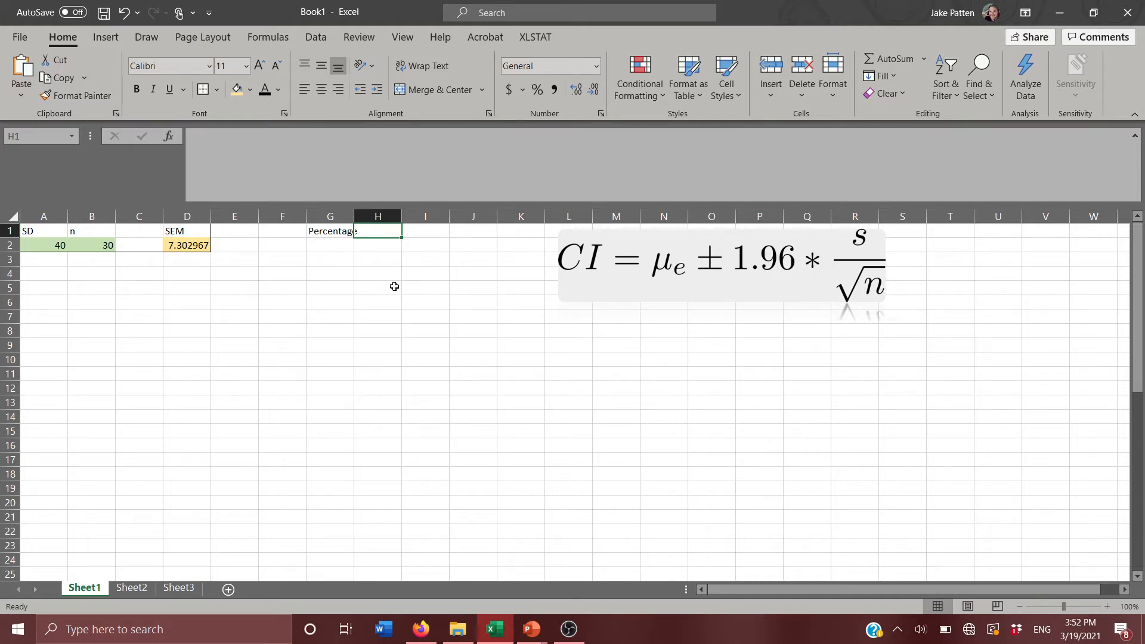
Enter the header z-value in H1, next to the Percentage header.
{"action": "type", "text": "z"}
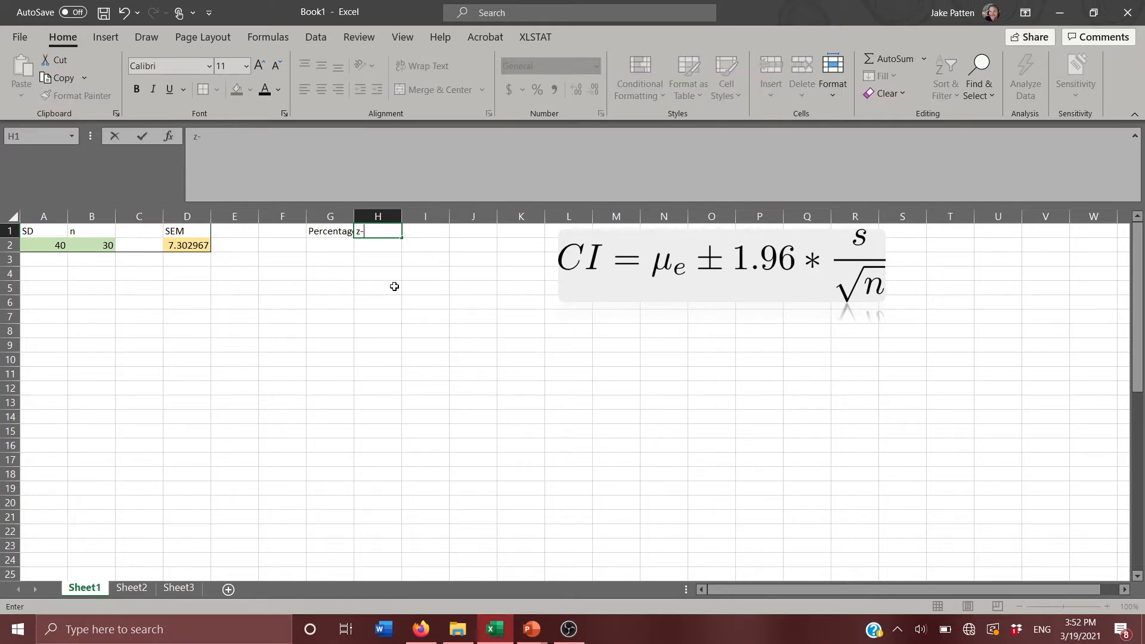
{"action": "type", "text": "-V"}
{"action": "key", "text": "BackSpace"}
{"action": "type", "text": "value"}
{"action": "key", "text": "Return"}
Try replacing the Percentage header in G1 with %, and undo that change.
{"action": "key", "text": "Left"}
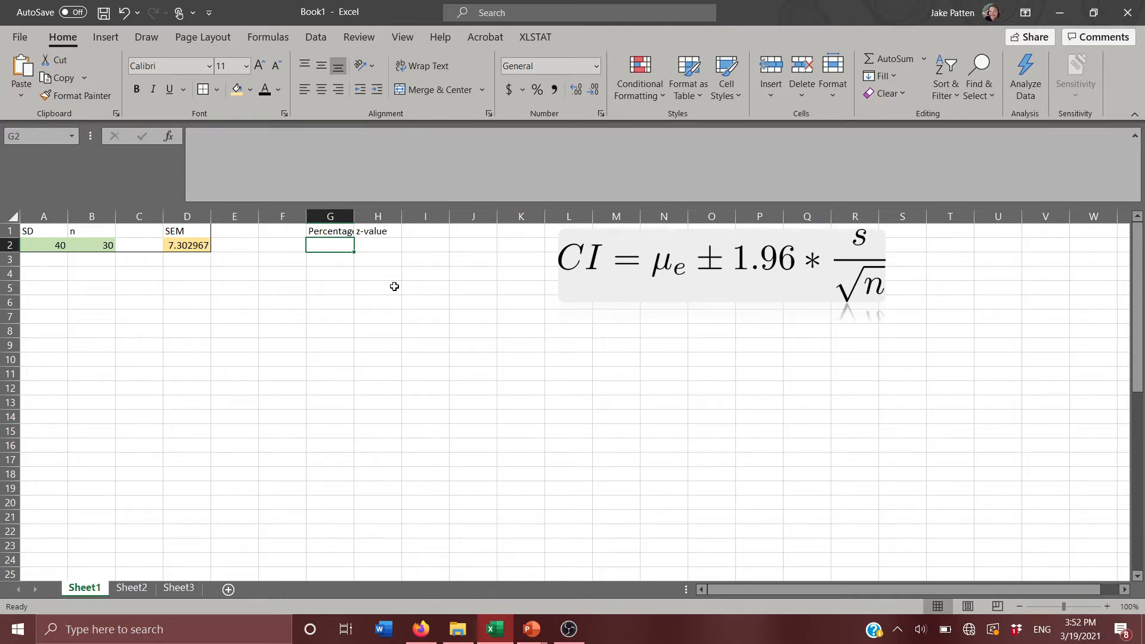
{"action": "key", "text": "Up"}
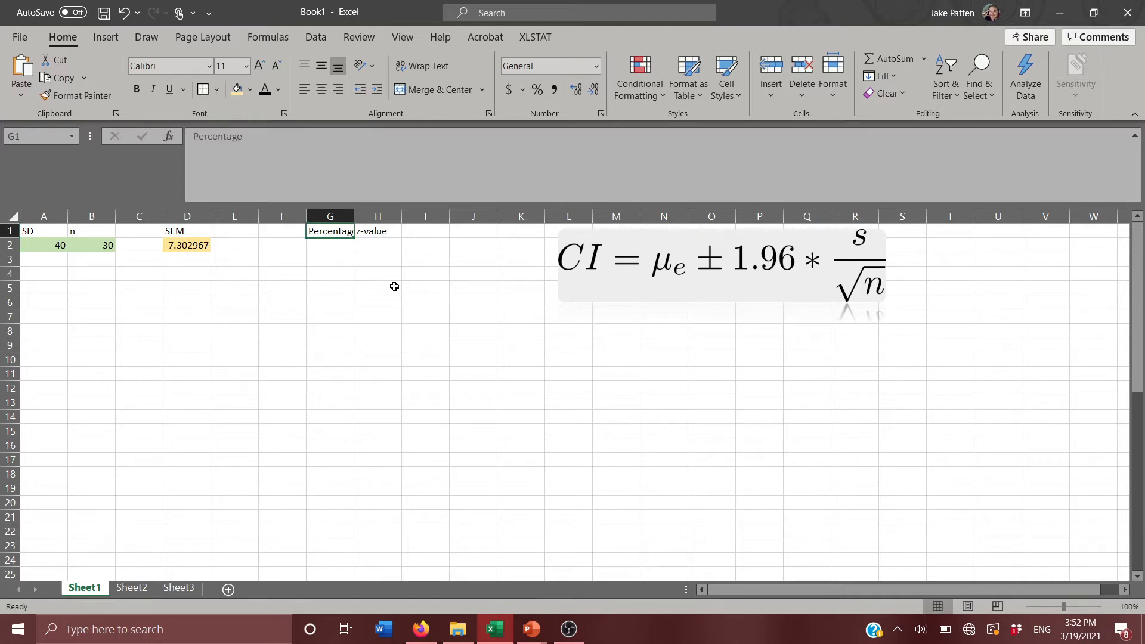
{"action": "type", "text": "%"}
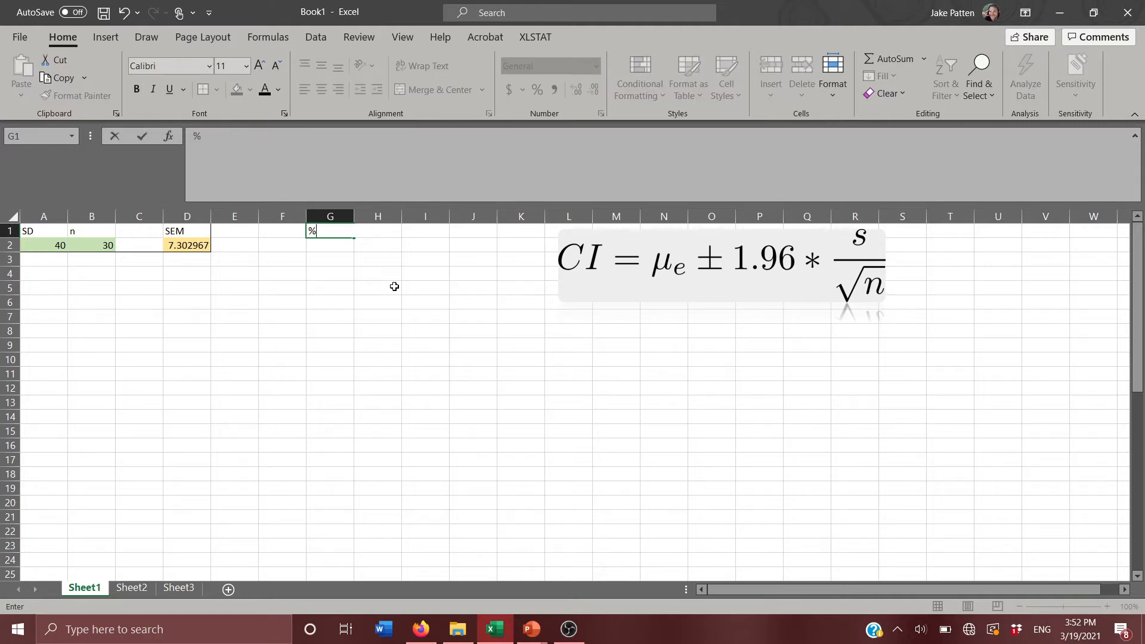
{"action": "key", "text": "Return"}
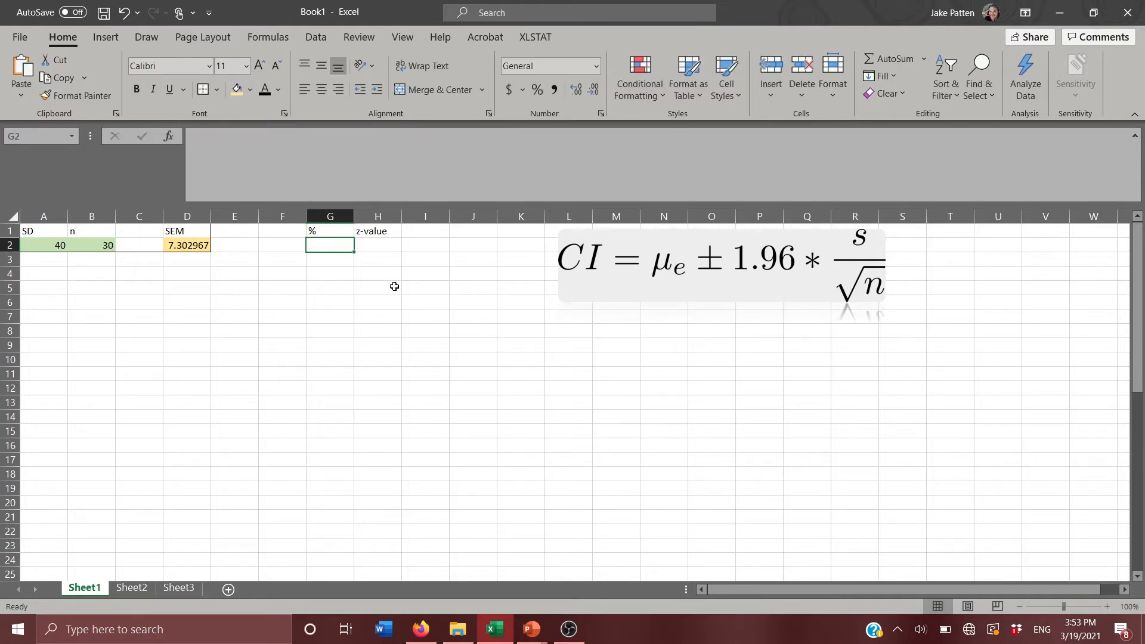
{"action": "key", "text": "ctrl+z"}
Enter the confidence levels 80%, 85% and 90% in cells G2 to G4 under Percentage.
{"action": "key", "text": "Down"}
{"action": "type", "text": "80"}
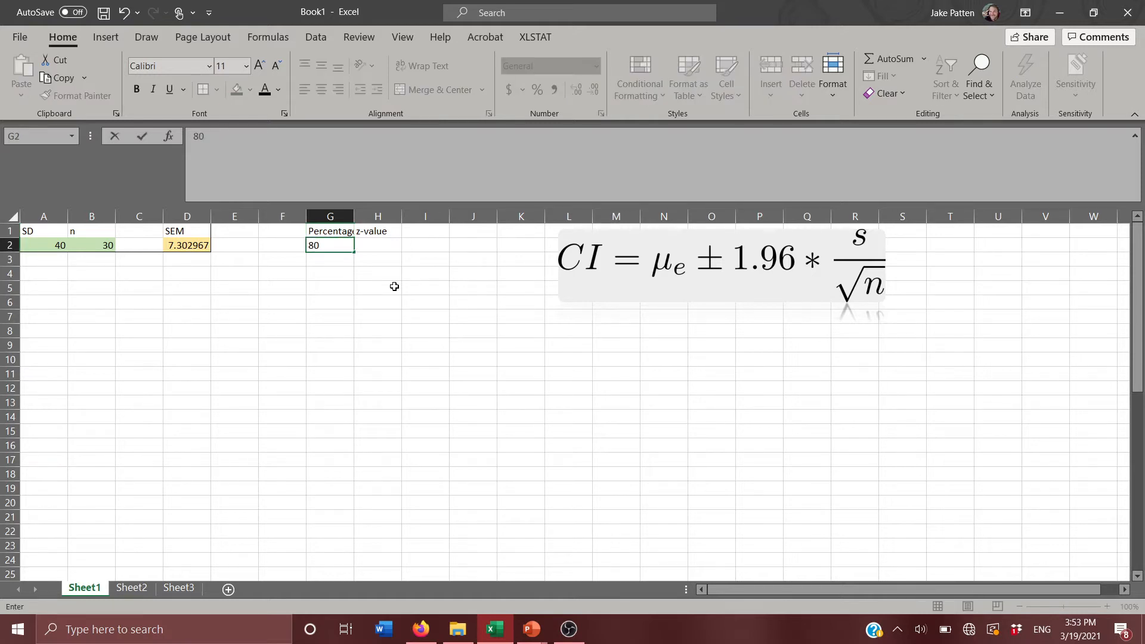
{"action": "type", "text": "%"}
{"action": "key", "text": "Return"}
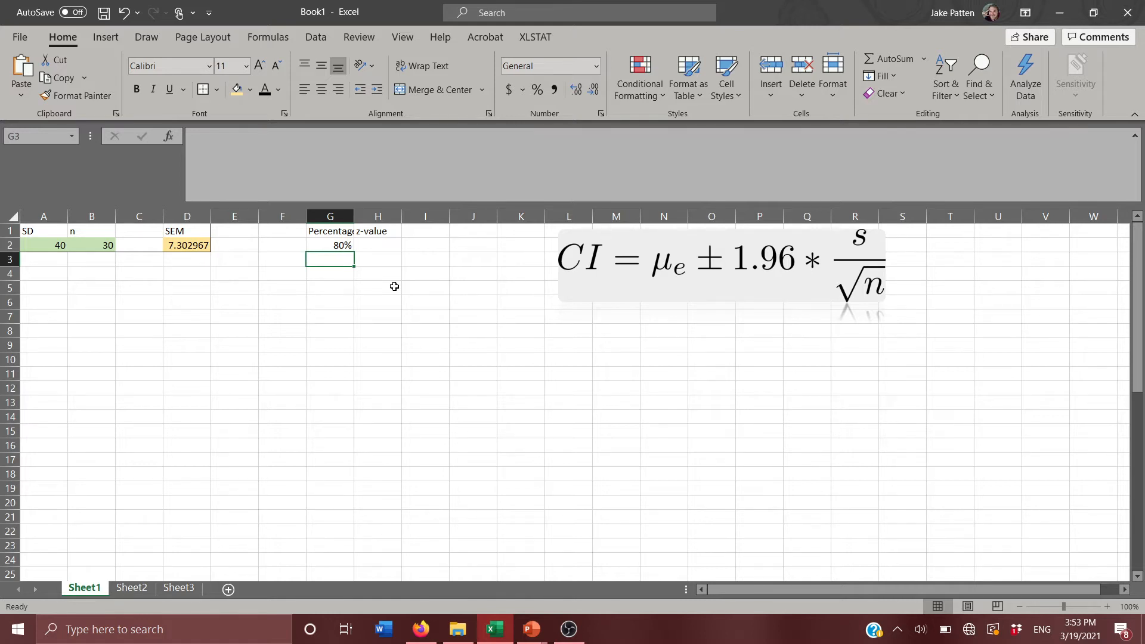
{"action": "type", "text": "85%"}
{"action": "key", "text": "Return"}
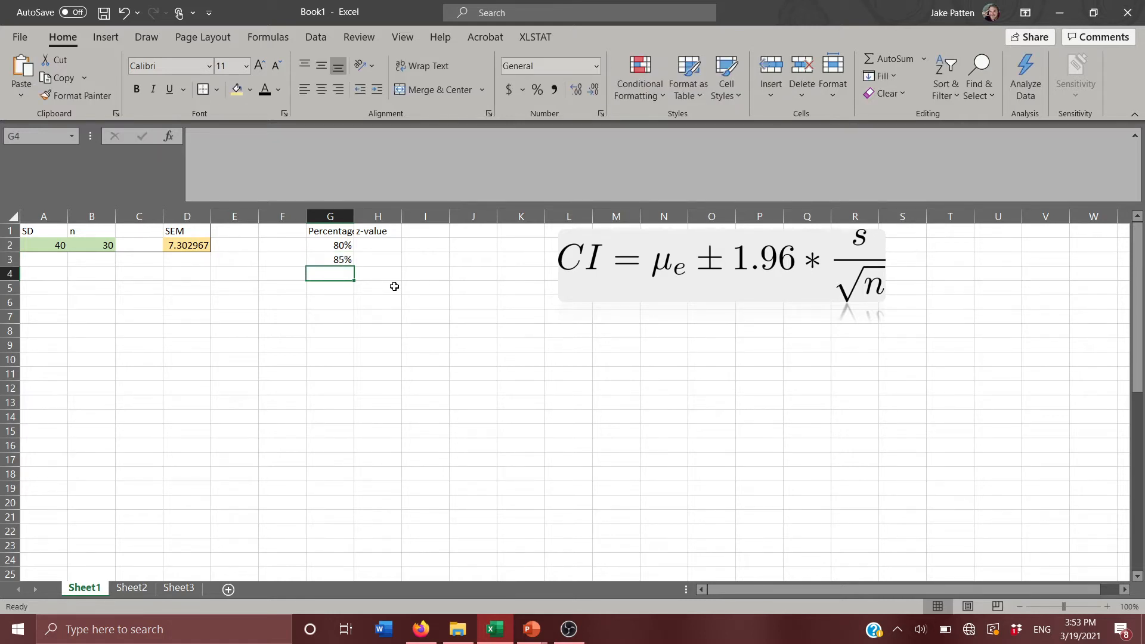
{"action": "type", "text": "90"}
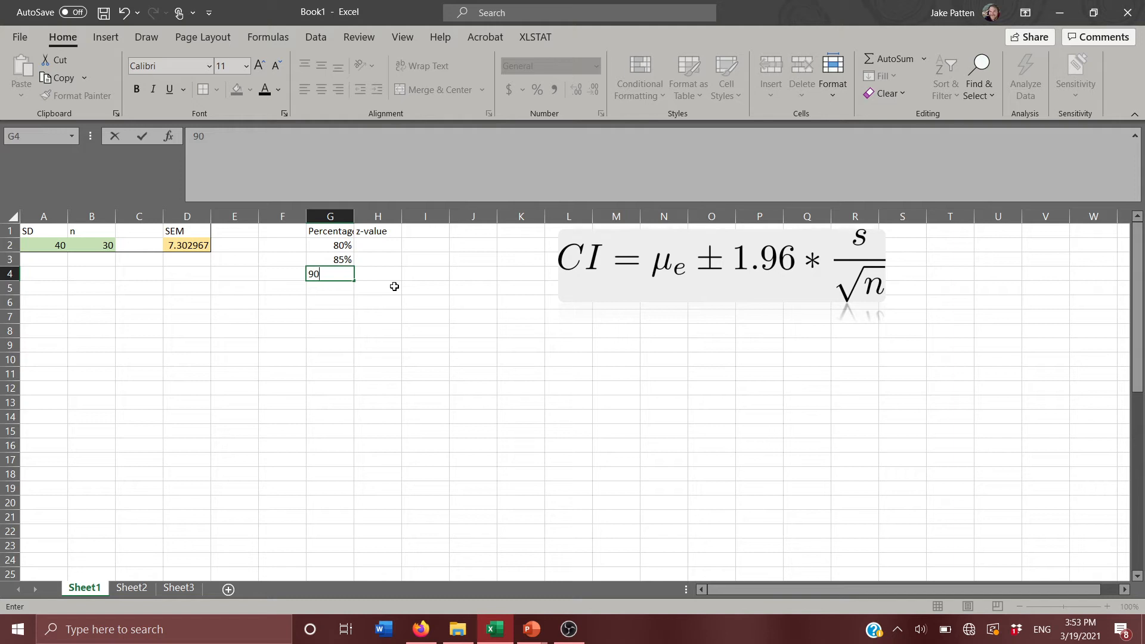
{"action": "type", "text": "%"}
{"action": "key", "text": "Return"}
Continue the Percentage column with 95%, 98% and 99% in cells G5 to G7.
{"action": "type", "text": "9"}
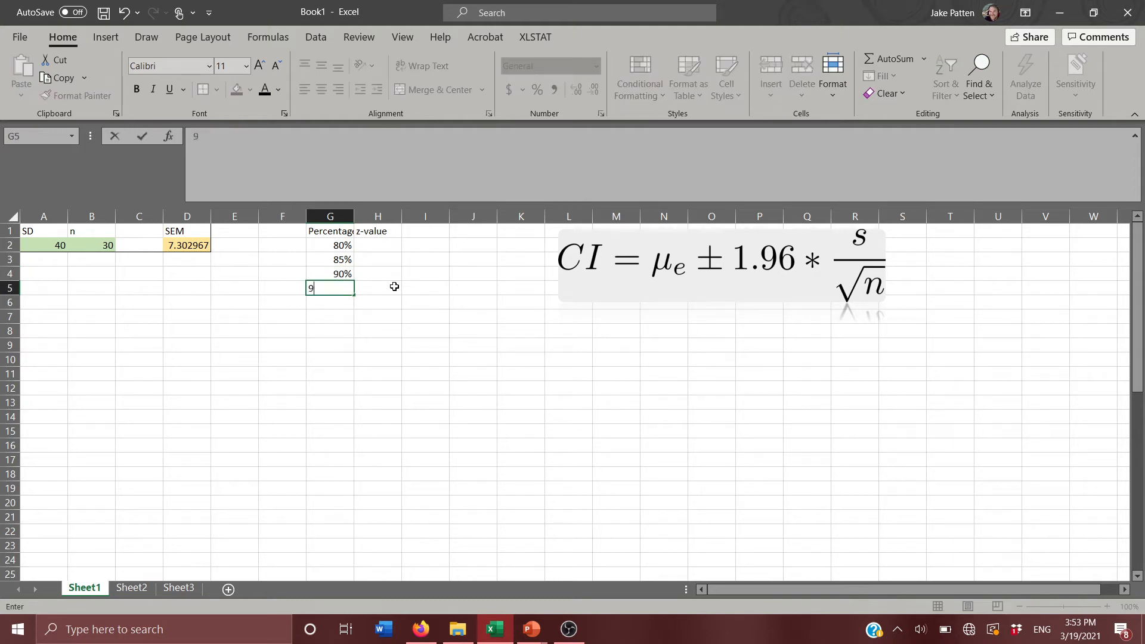
{"action": "type", "text": "5%"}
{"action": "key", "text": "Return"}
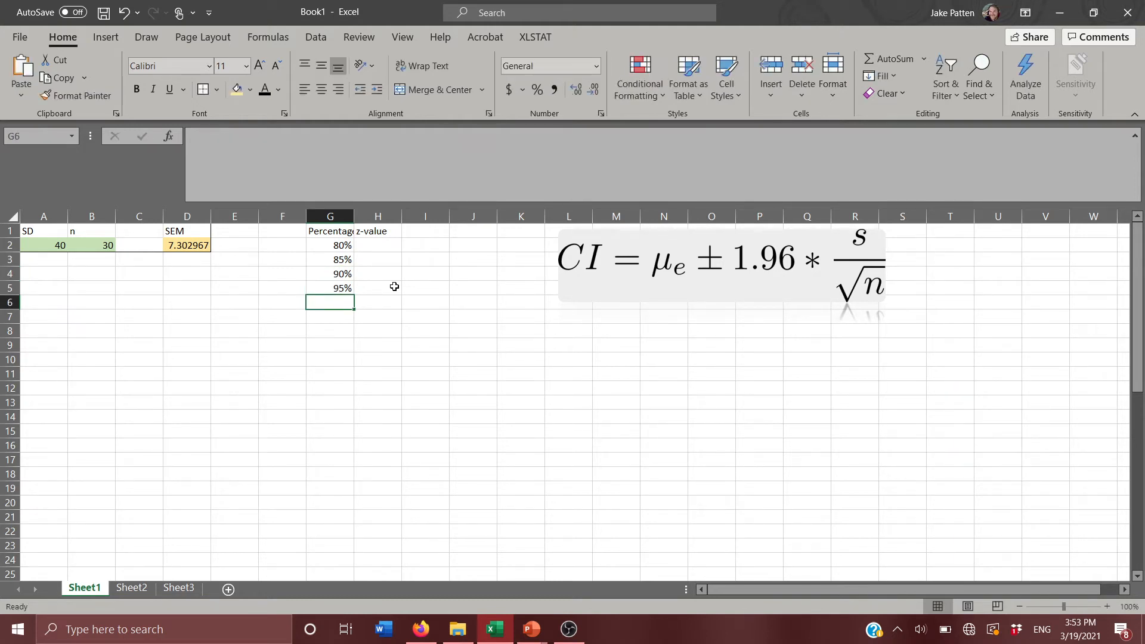
{"action": "type", "text": "98%"}
{"action": "key", "text": "Return"}
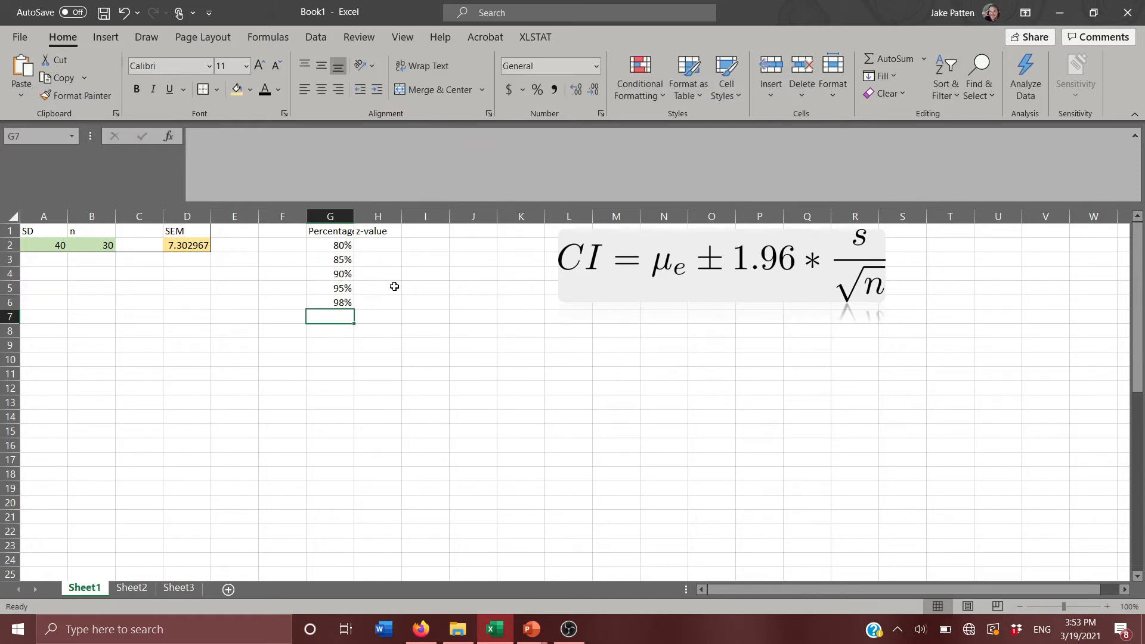
{"action": "type", "text": "99%"}
{"action": "key", "text": "Return"}
Enter the z-values 1.28, 1.44 and 1.64 in H2 to H4 for the 80%, 85% and 90% levels.
{"action": "key", "text": "Right"}
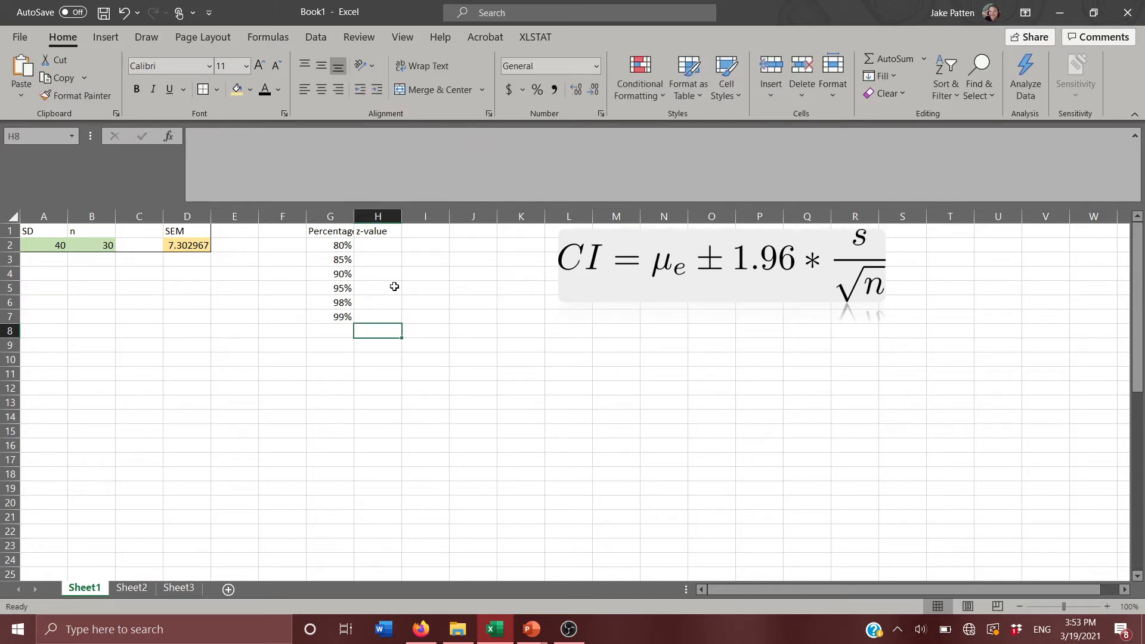
{"action": "key", "text": "Up"}
{"action": "key", "text": "Up"}
{"action": "key", "text": "Up"}
{"action": "key", "text": "Up"}
{"action": "key", "text": "Up"}
{"action": "key", "text": "Up"}
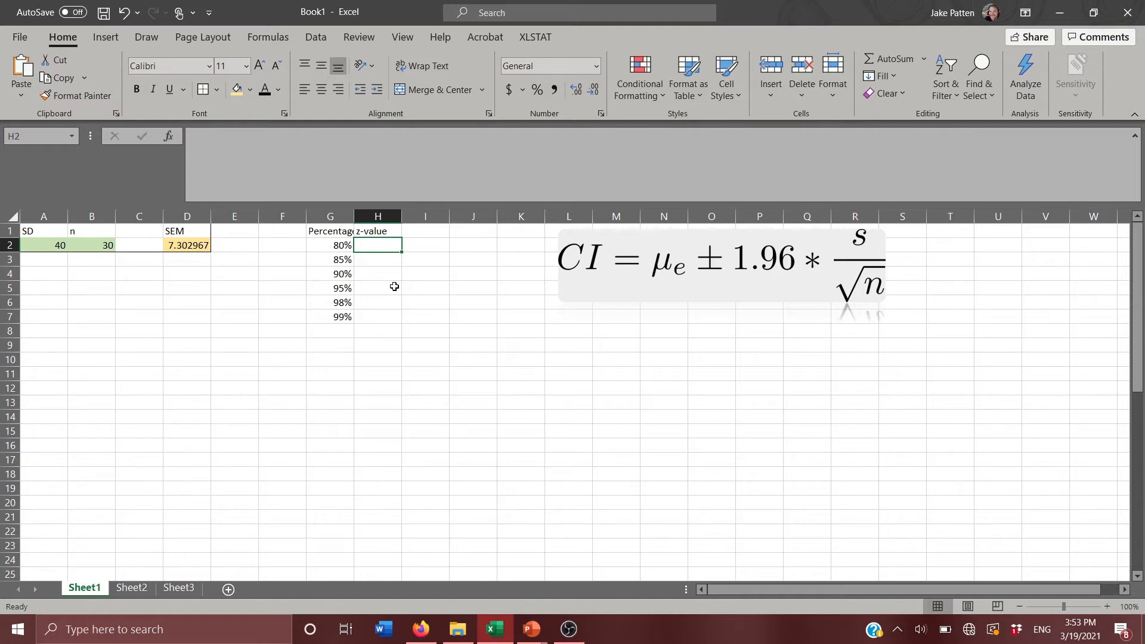
{"action": "type", "text": "03"}
{"action": "key", "text": "BackSpace"}
{"action": "key", "text": "BackSpace"}
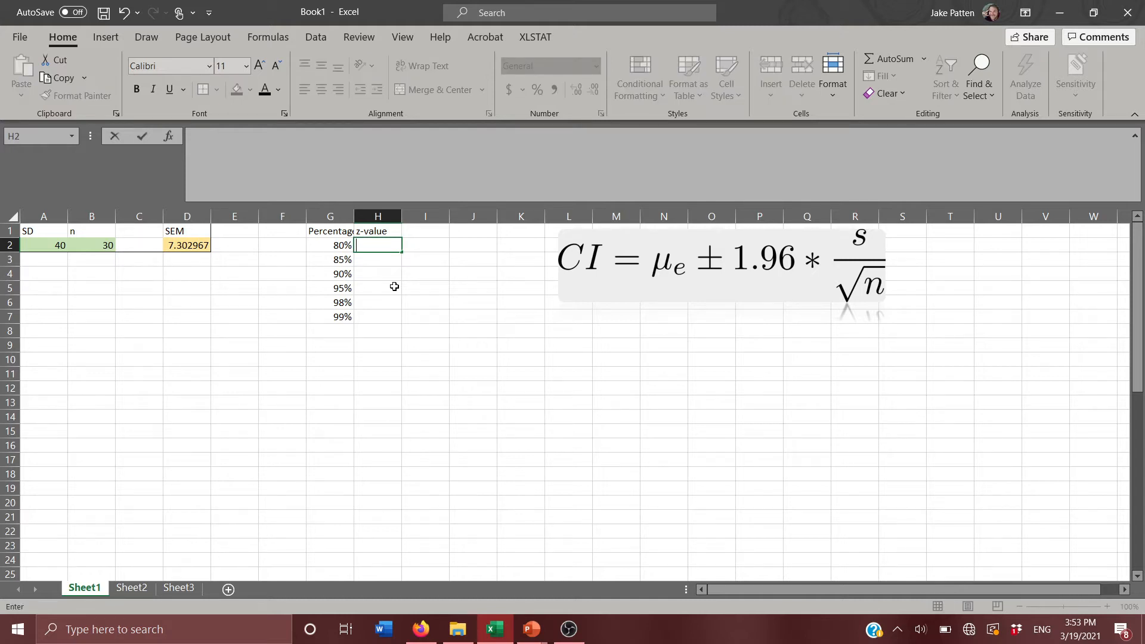
{"action": "type", "text": "1.28"}
{"action": "key", "text": "Return"}
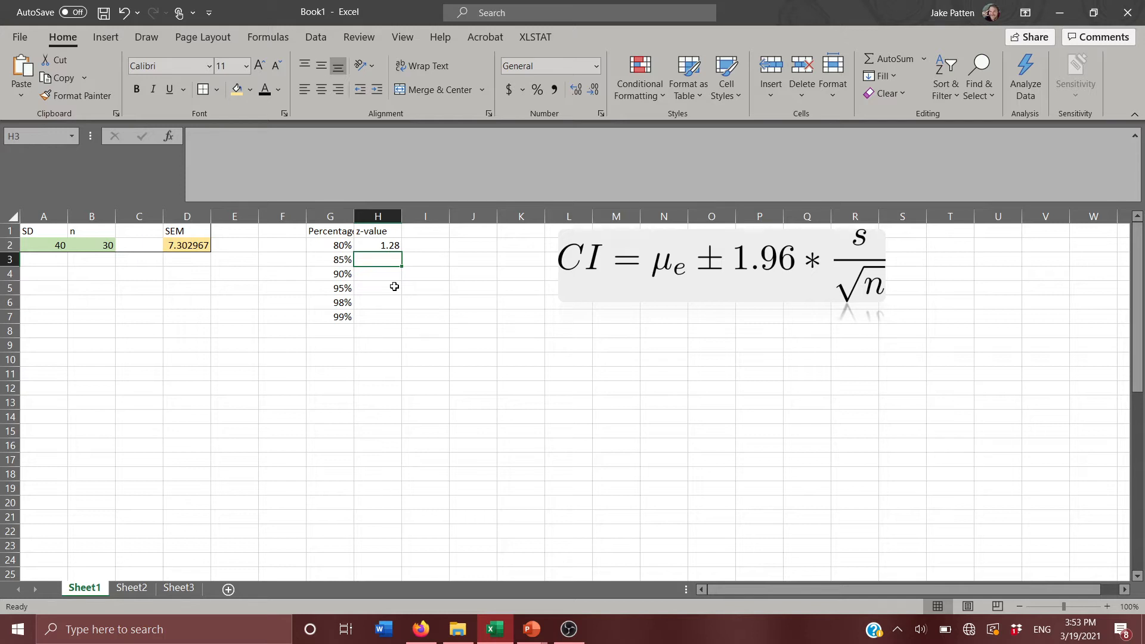
{"action": "type", "text": "1.44"}
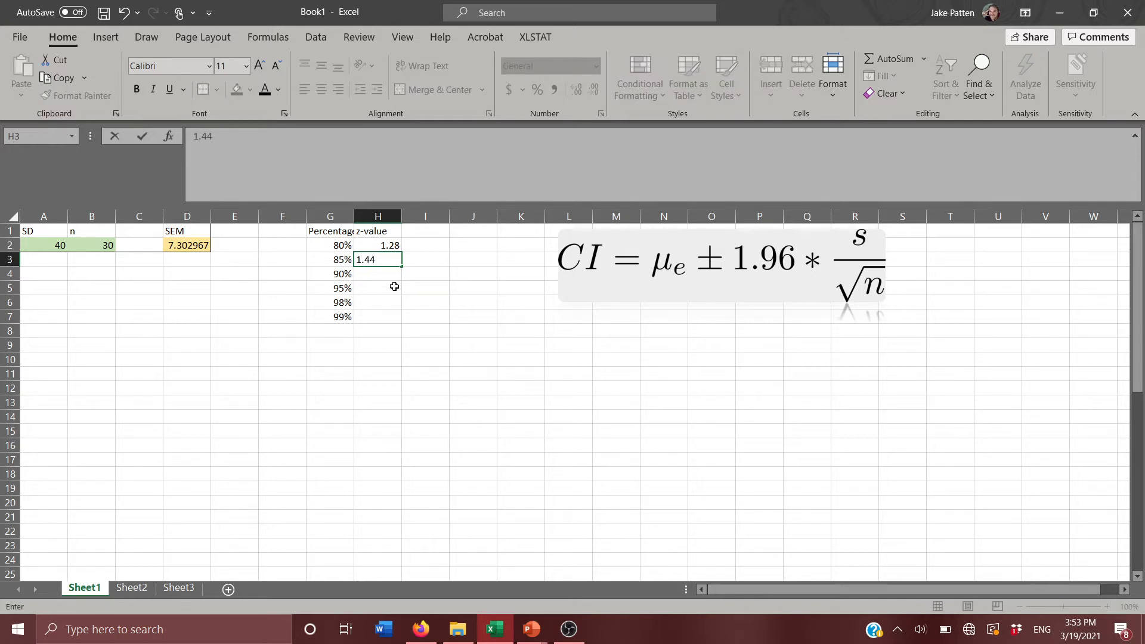
{"action": "key", "text": "Return"}
{"action": "type", "text": "1.64"}
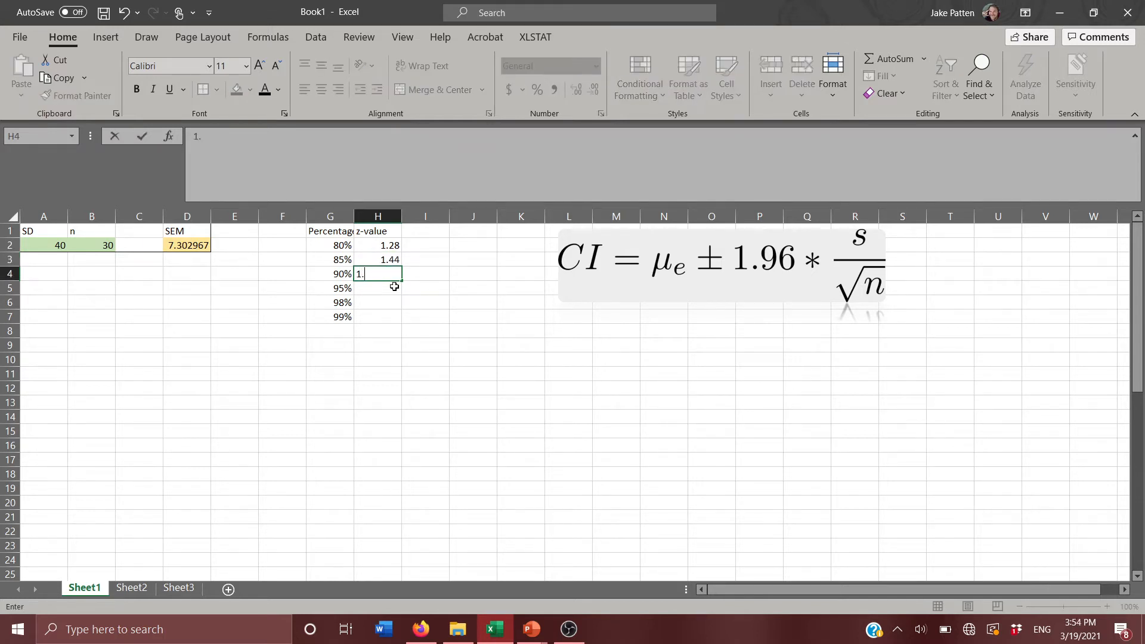
{"action": "key", "text": "Return"}
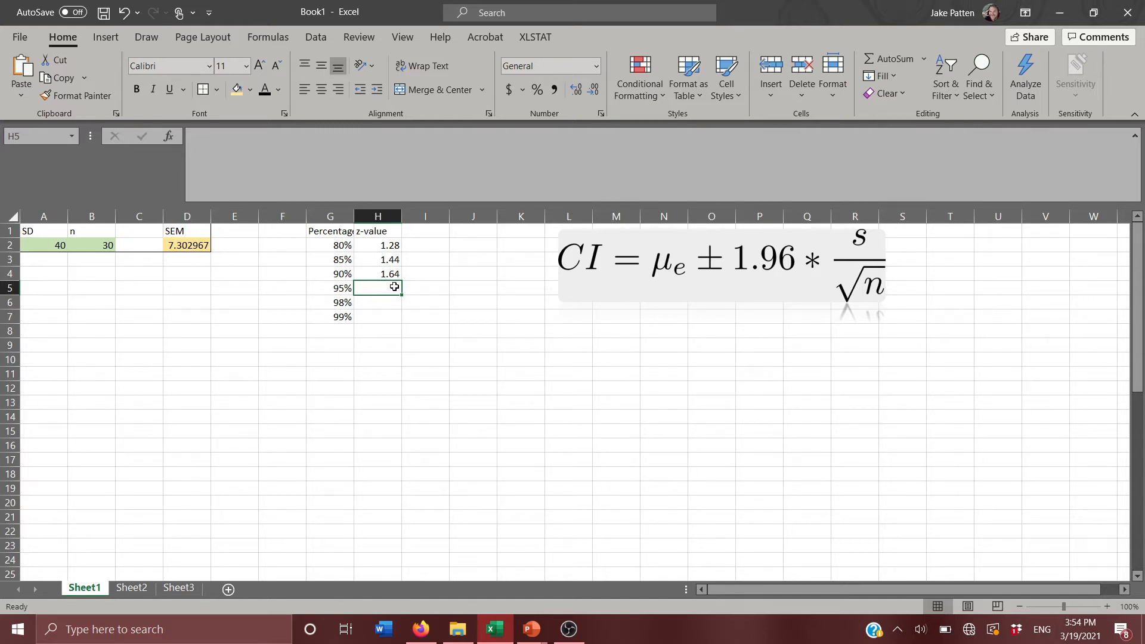
Enter the z-values 1.96, 2.33 and 2.58 in H5 to H7 for the 95%, 98% and 99% levels.
{"action": "double_click", "coordinate": [394, 287]}
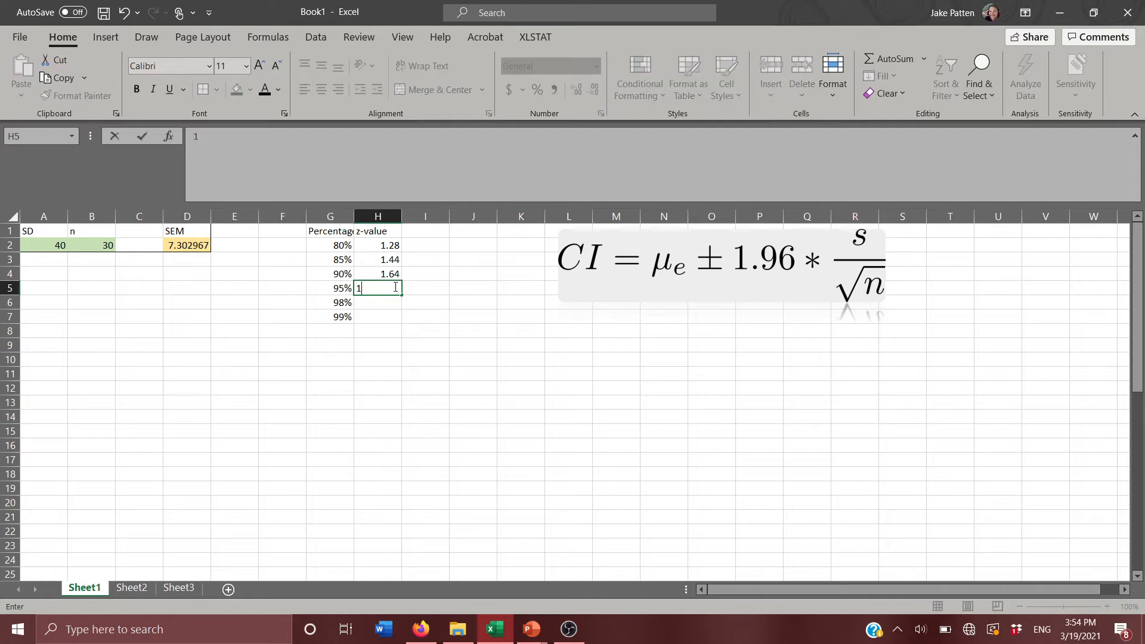
{"action": "type", "text": "1.96"}
{"action": "key", "text": "Return"}
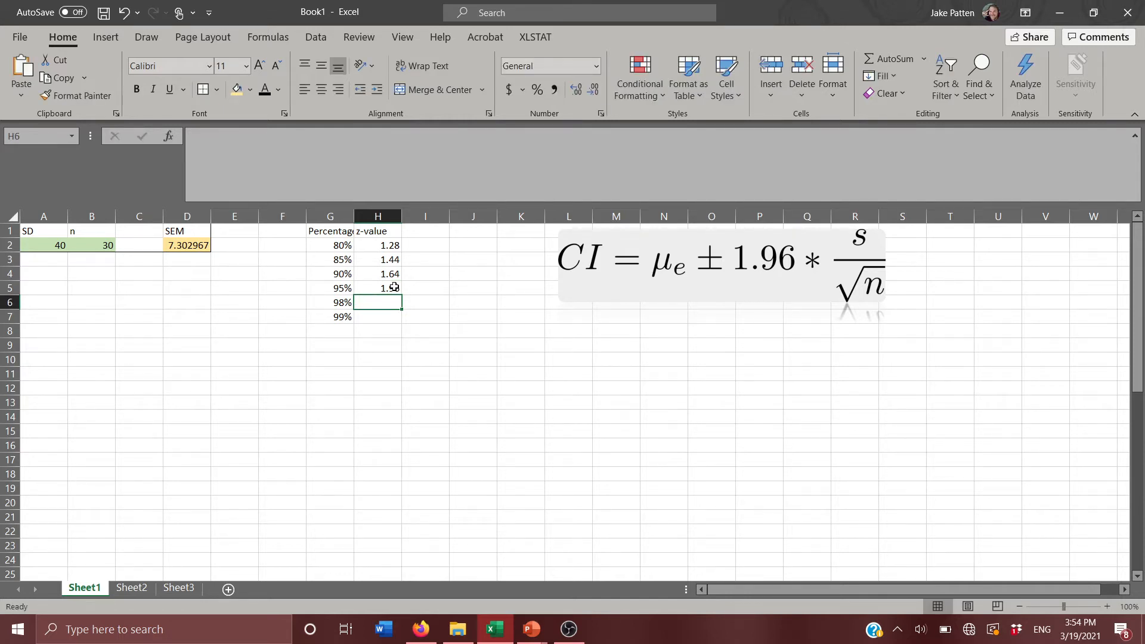
{"action": "type", "text": "2.33"}
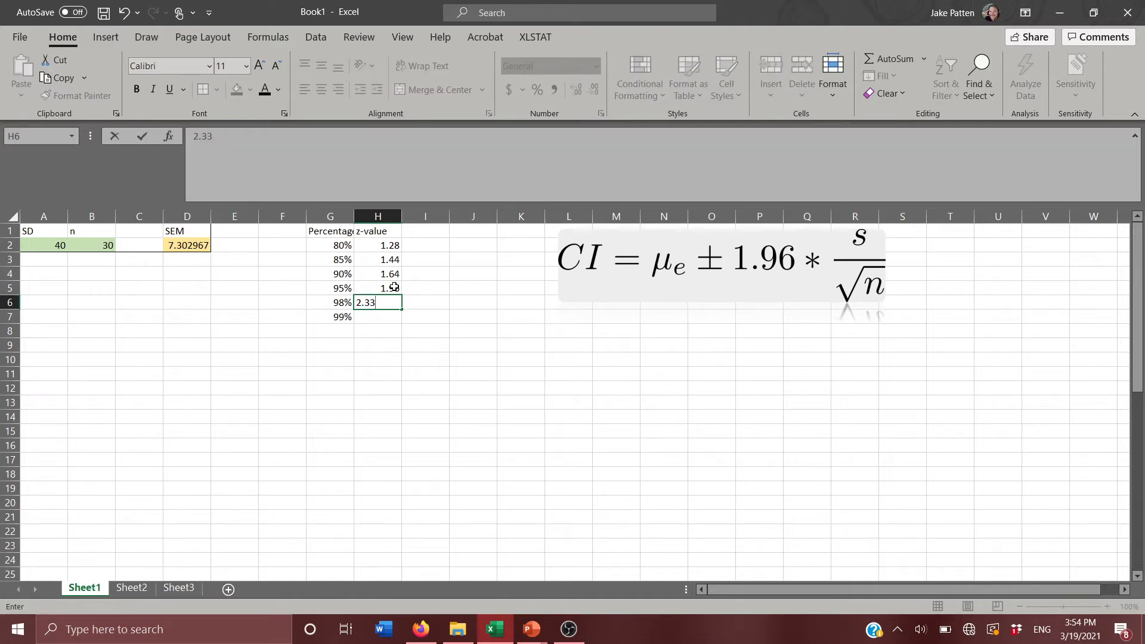
{"action": "key", "text": "Return"}
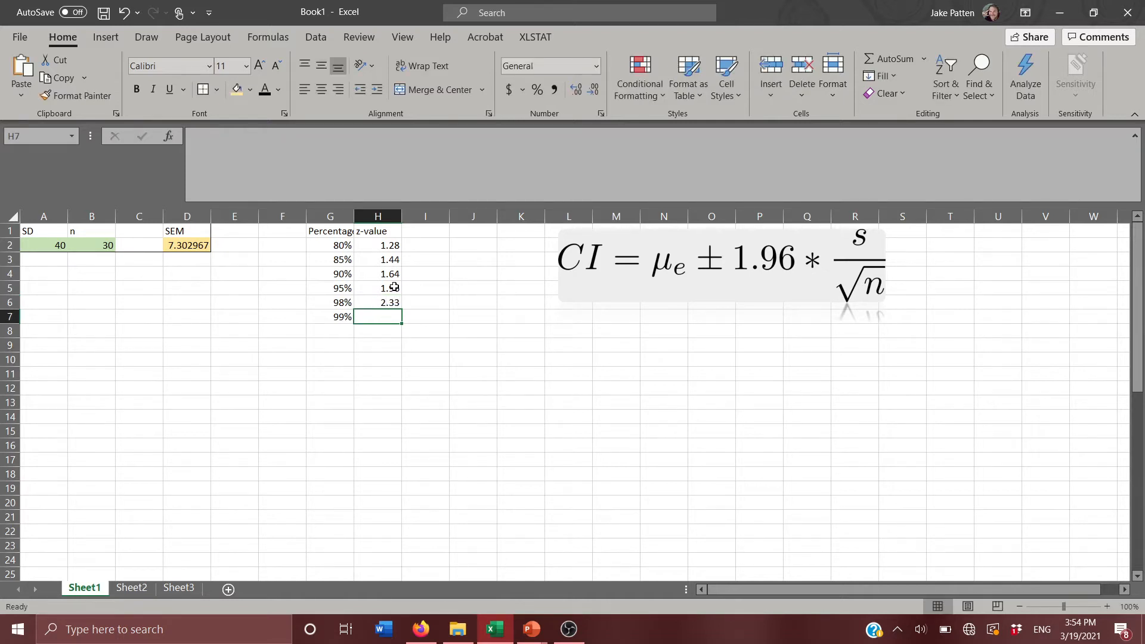
{"action": "type", "text": "2.58"}
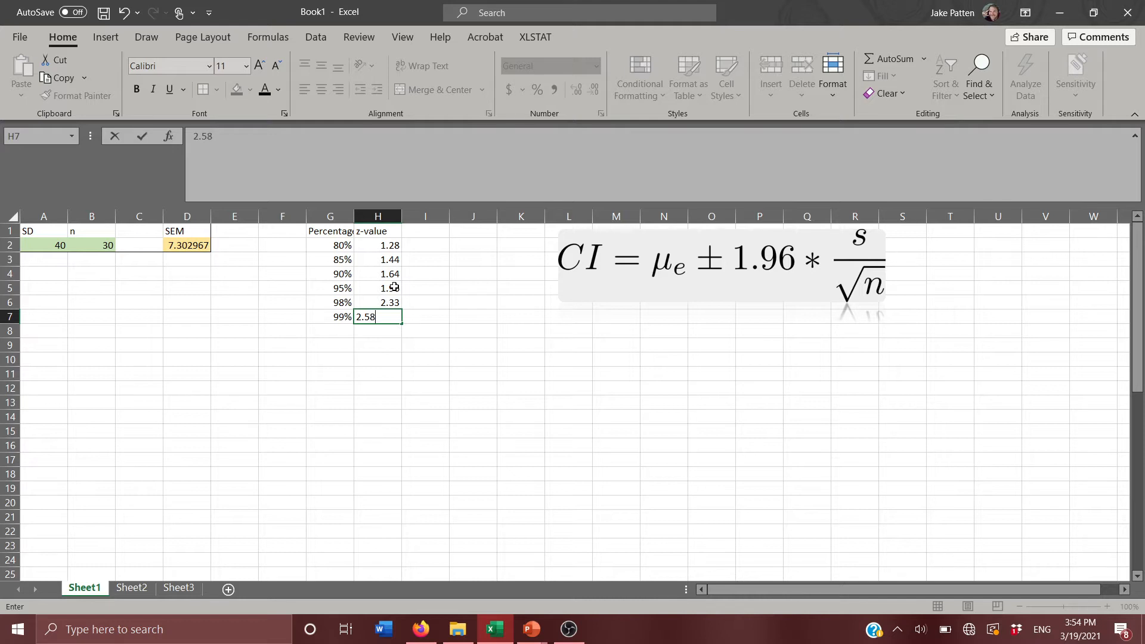
{"action": "key", "text": "Return"}
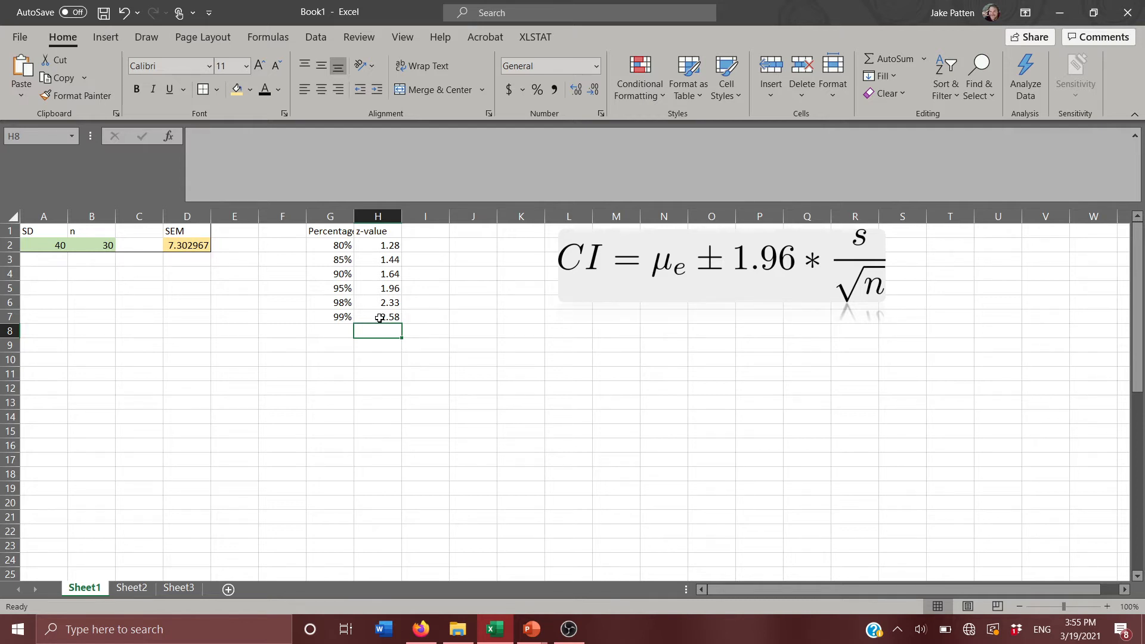
Enter the label Mean in A4, below the SD and n data.
{"action": "left_click", "coordinate": [40, 276]}
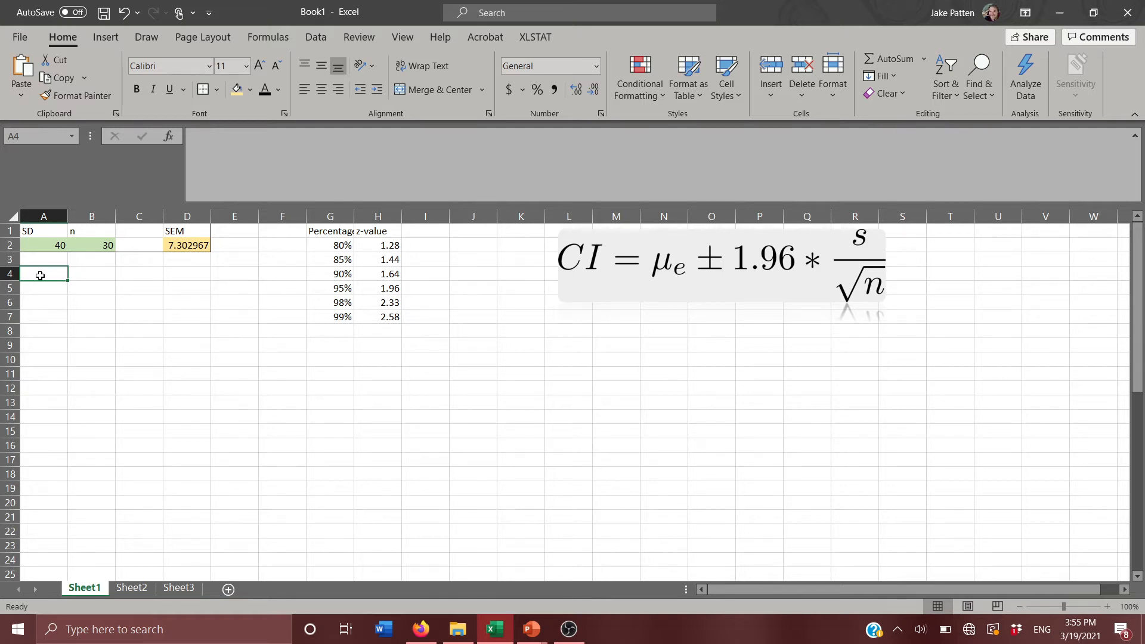
{"action": "type", "text": "Mean"}
{"action": "key", "text": "Return"}
{"action": "key", "text": "Up"}
{"action": "key", "text": "Right"}
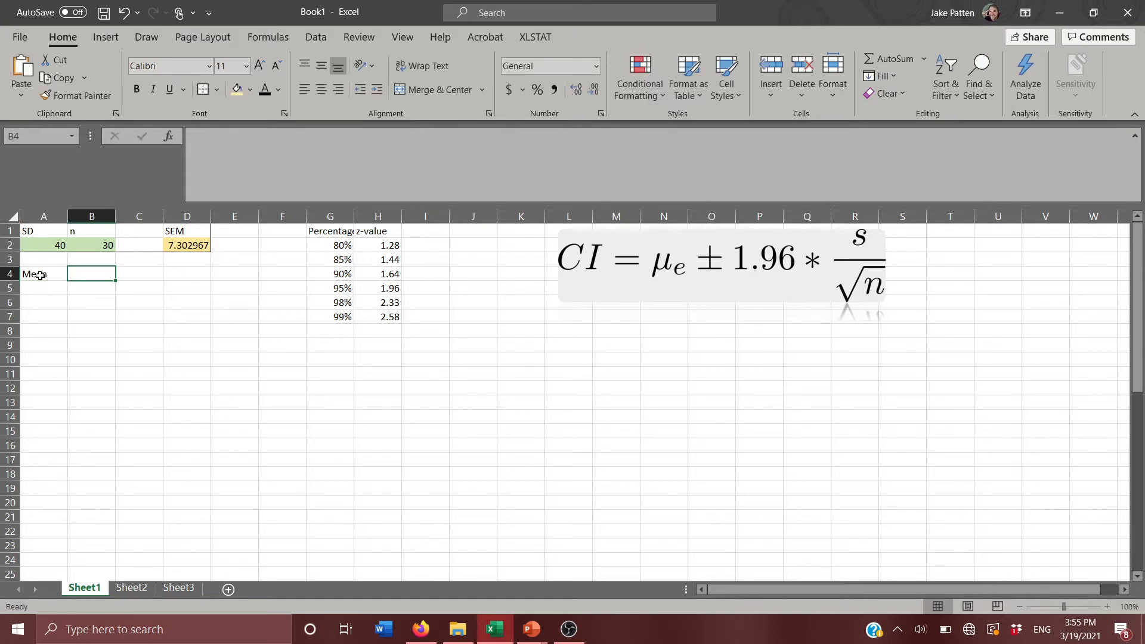
Enter the label z-value in B4, beside the Mean label.
{"action": "type", "text": "z-v"}
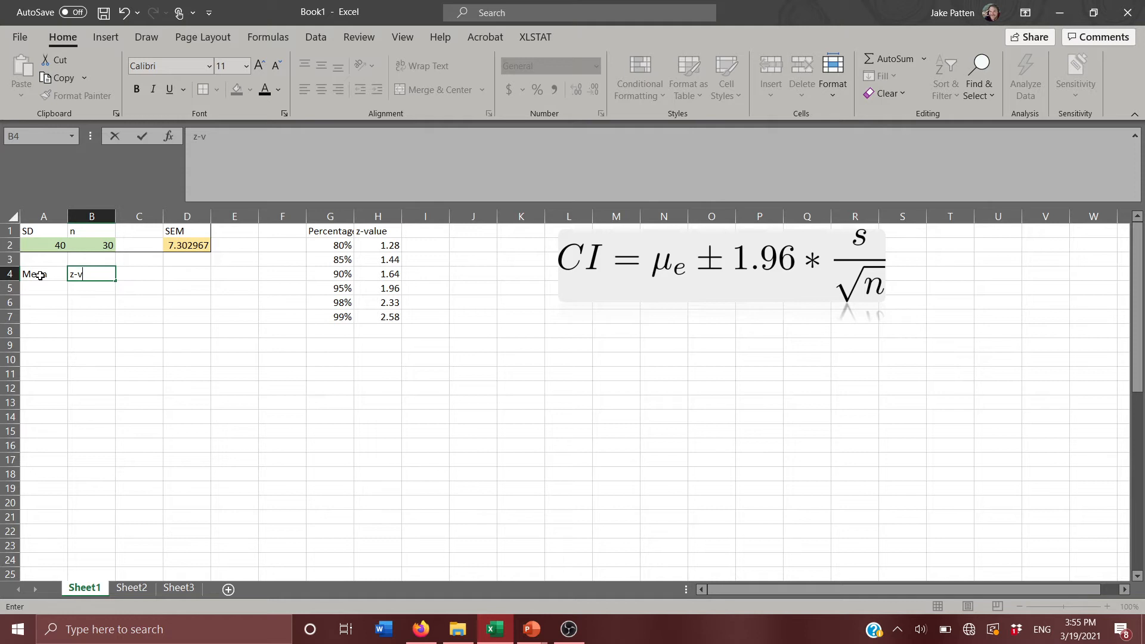
{"action": "type", "text": "alue"}
{"action": "key", "text": "Tab"}
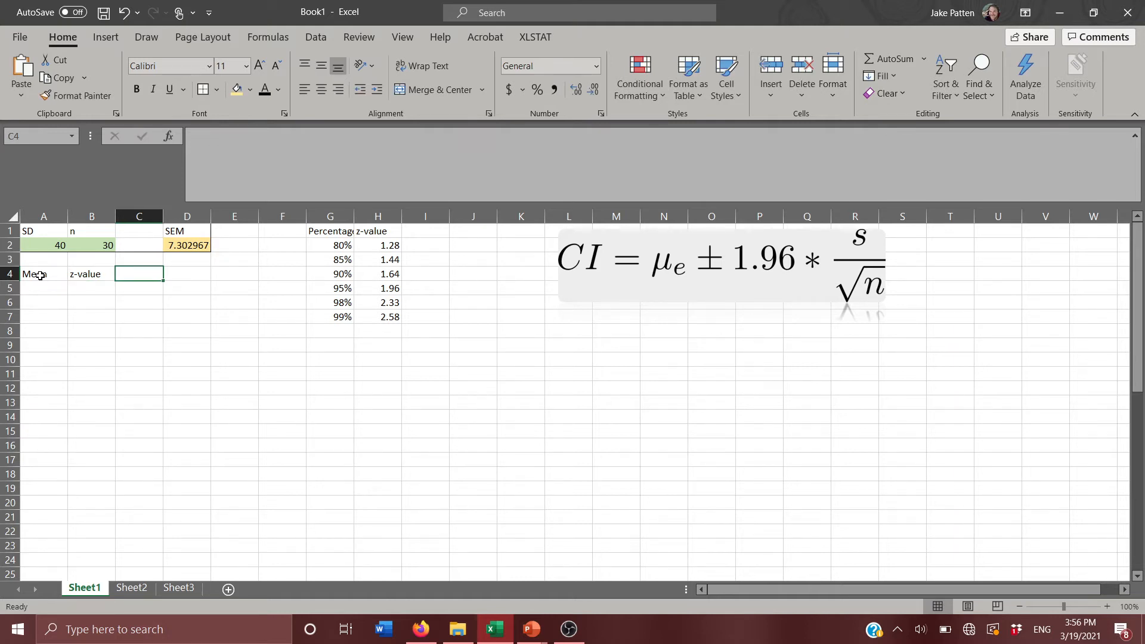
Enter the labels CI Low in D4 and CI High in E4, on the same row as Mean and z-value.
{"action": "key", "text": "Up"}
{"action": "key", "text": "Up"}
{"action": "key", "text": "Up"}
{"action": "key", "text": "Right"}
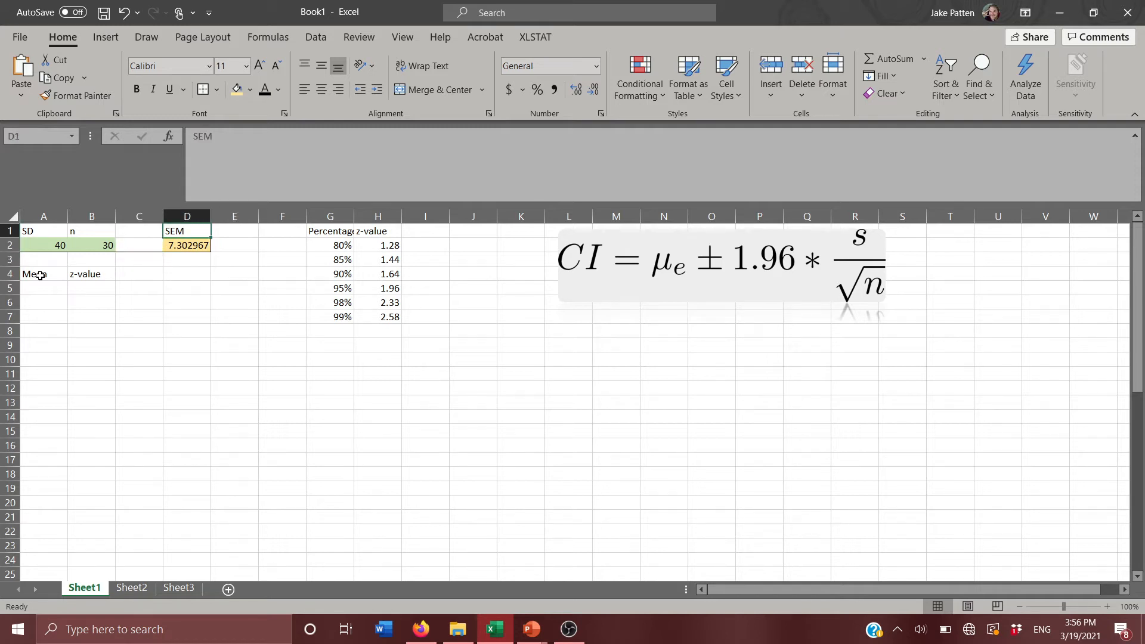
{"action": "key", "text": "Down"}
{"action": "key", "text": "Down"}
{"action": "key", "text": "Down"}
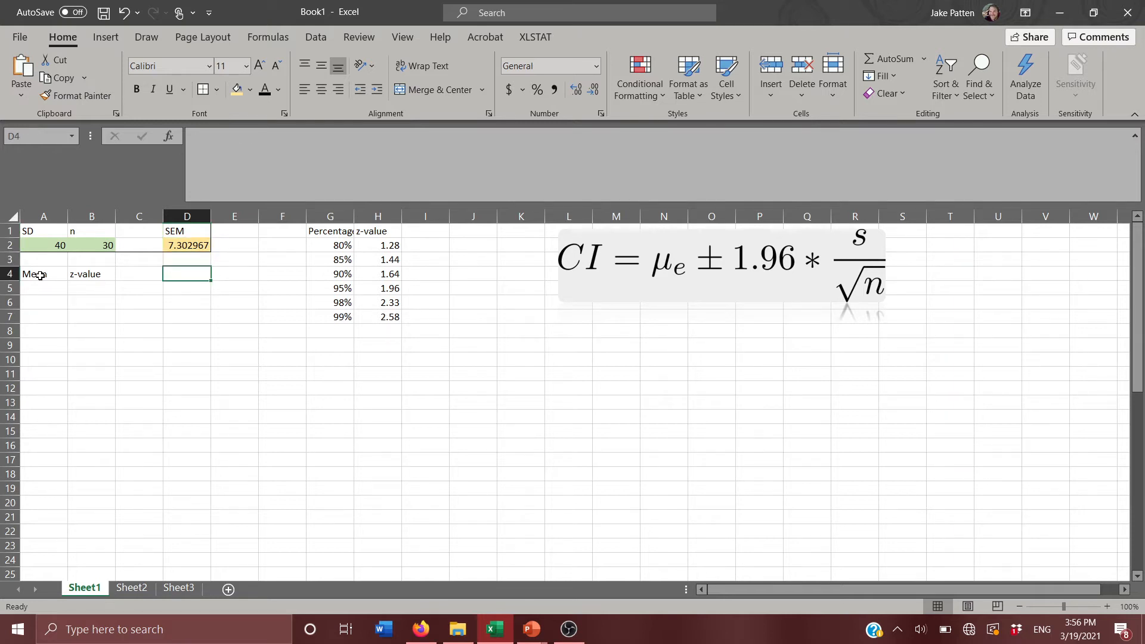
{"action": "type", "text": "C"}
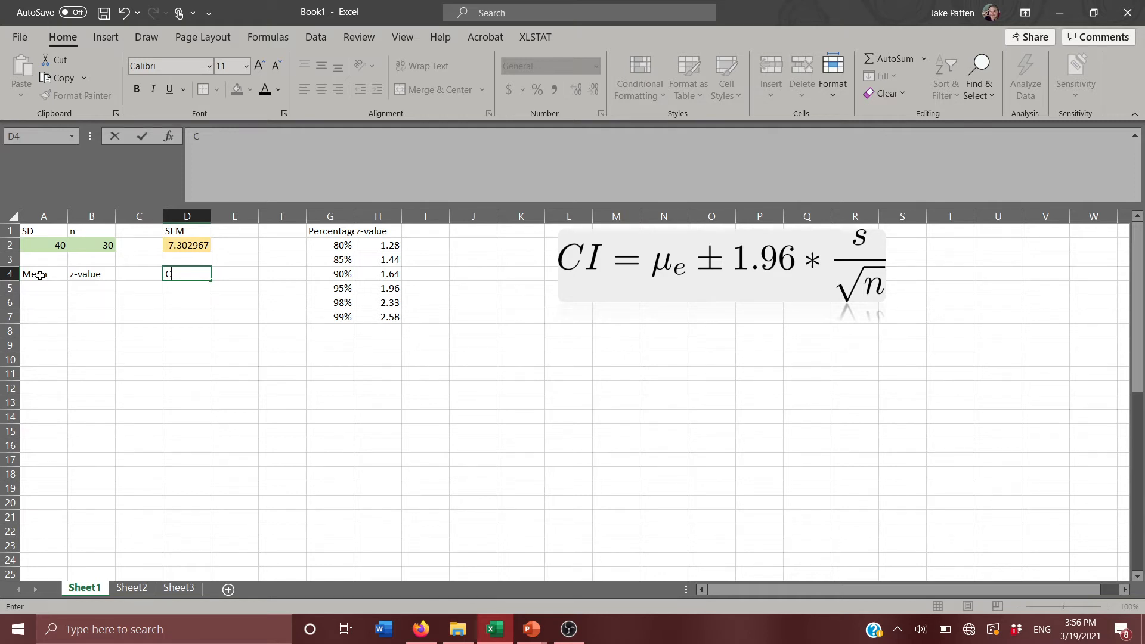
{"action": "type", "text": "I Low"}
{"action": "key", "text": "BackSpace"}
{"action": "key", "text": "BackSpace"}
{"action": "key", "text": "BackSpace"}
{"action": "key", "text": "BackSpace"}
{"action": "key", "text": "BackSpace"}
{"action": "key", "text": "BackSpace"}
{"action": "key", "text": "BackSpace"}
{"action": "type", "text": "CI Low"}
{"action": "key", "text": "Tab"}
{"action": "type", "text": "CI High"}
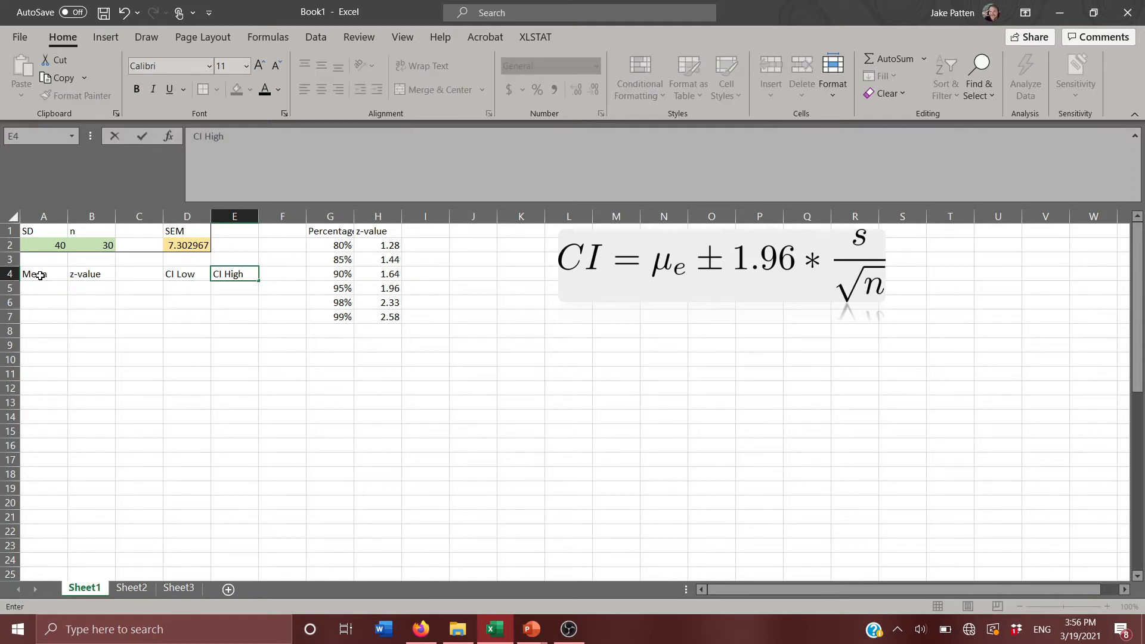
{"action": "key", "text": "Return"}
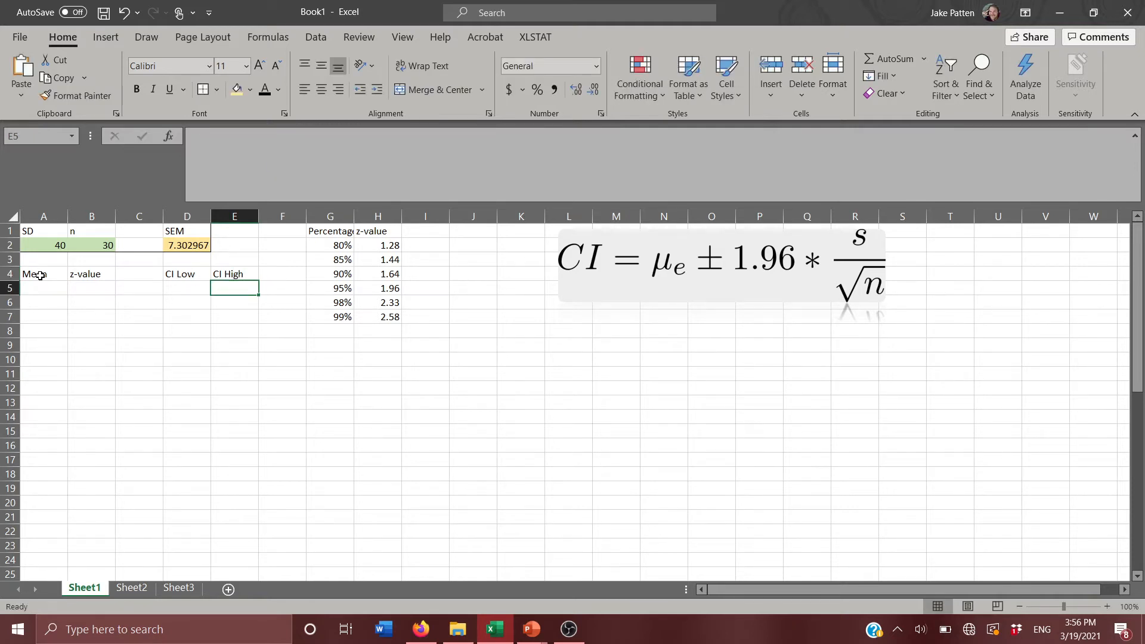
{"action": "key", "text": "Left"}
{"action": "key", "text": "Left"}
{"action": "key", "text": "Left"}
{"action": "key", "text": "Left"}
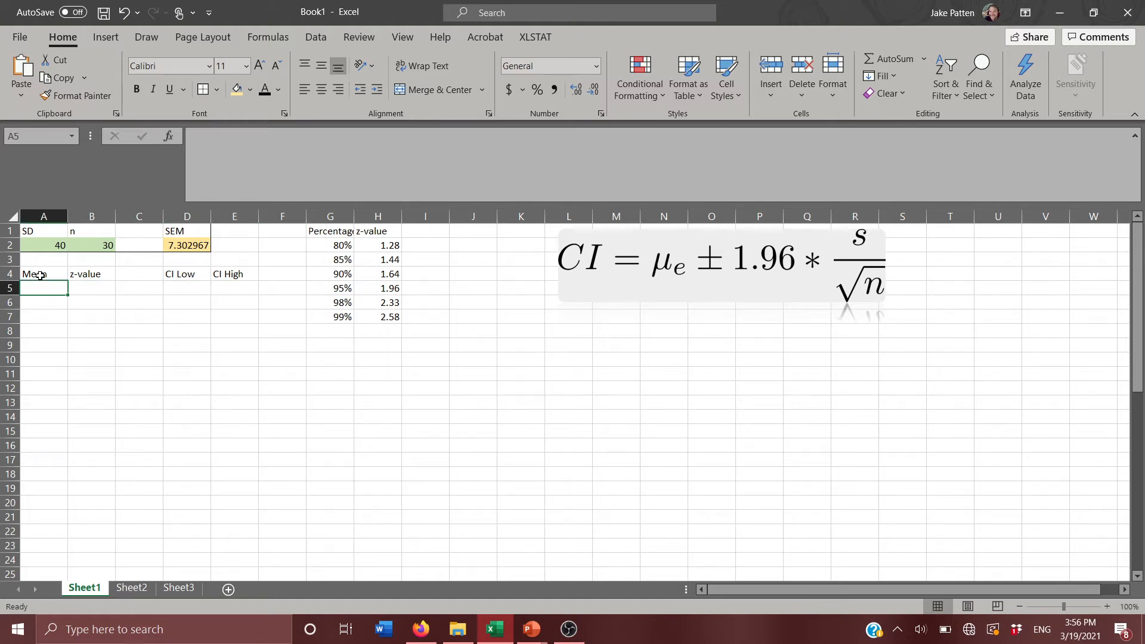
{"action": "key", "text": "Up"}
{"action": "key", "text": "Up"}
{"action": "key", "text": "Up"}
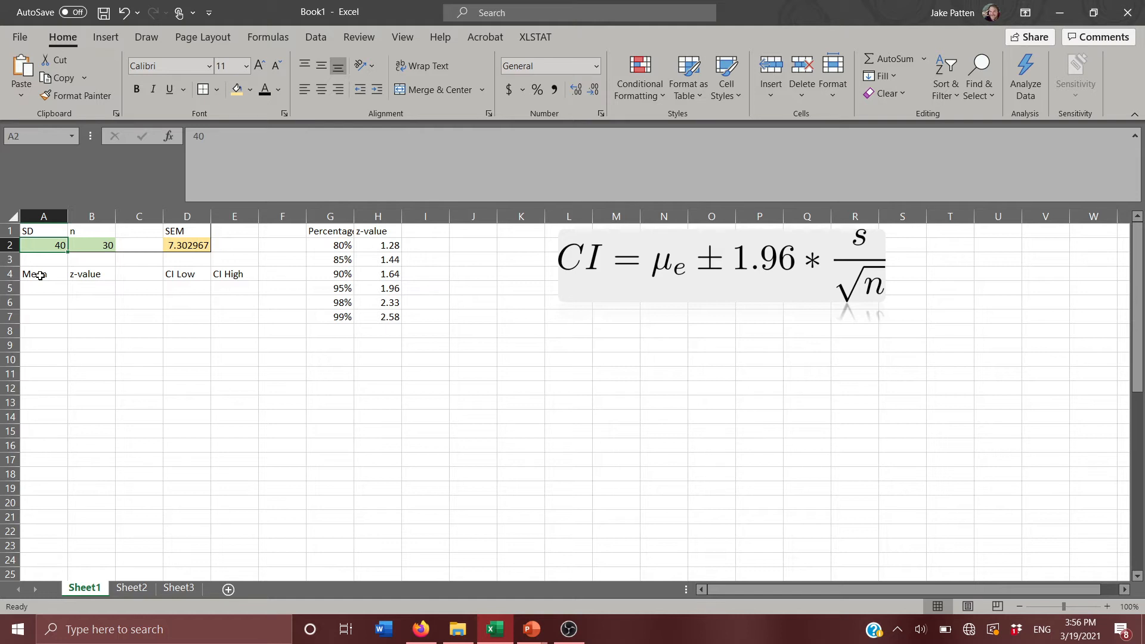
{"action": "key", "text": "Right"}
{"action": "key", "text": "Down"}
{"action": "key", "text": "Down"}
{"action": "key", "text": "Down"}
{"action": "key", "text": "Down"}
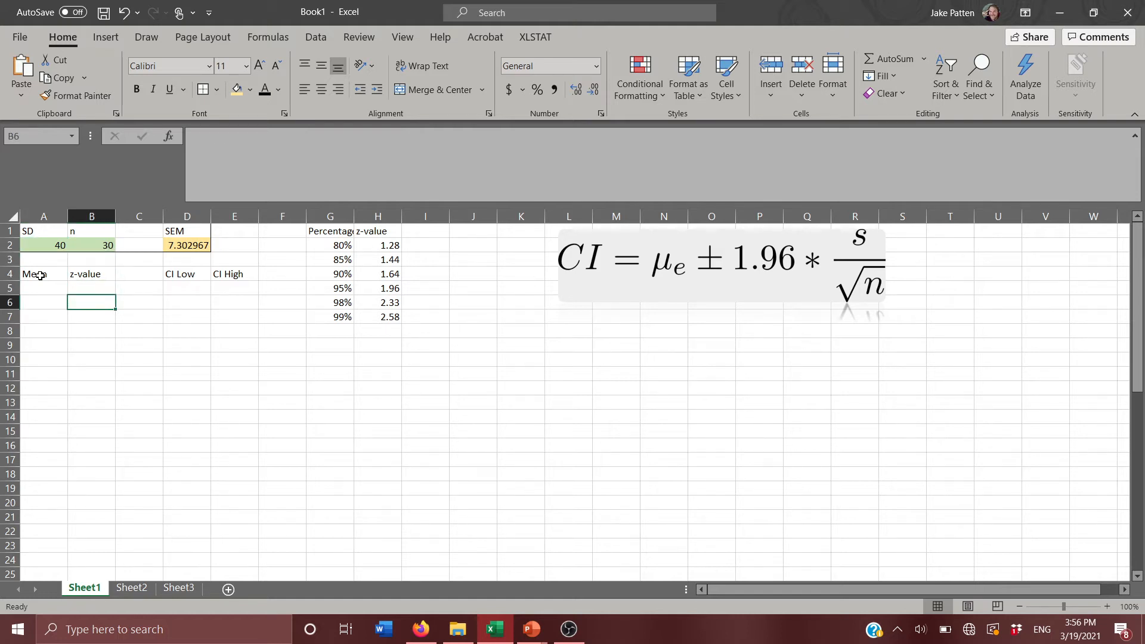
Enter the mean 120 in A5 and the z-value 1.96 in B5.
{"action": "key", "text": "Left"}
{"action": "key", "text": "Up"}
{"action": "type", "text": "120"}
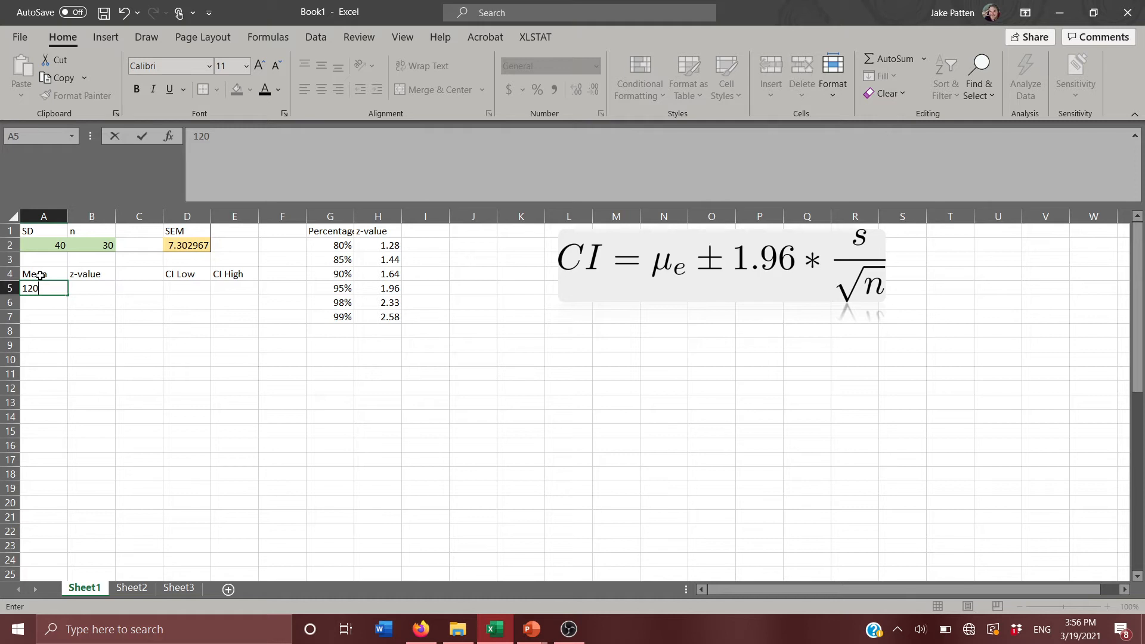
{"action": "key", "text": "Tab"}
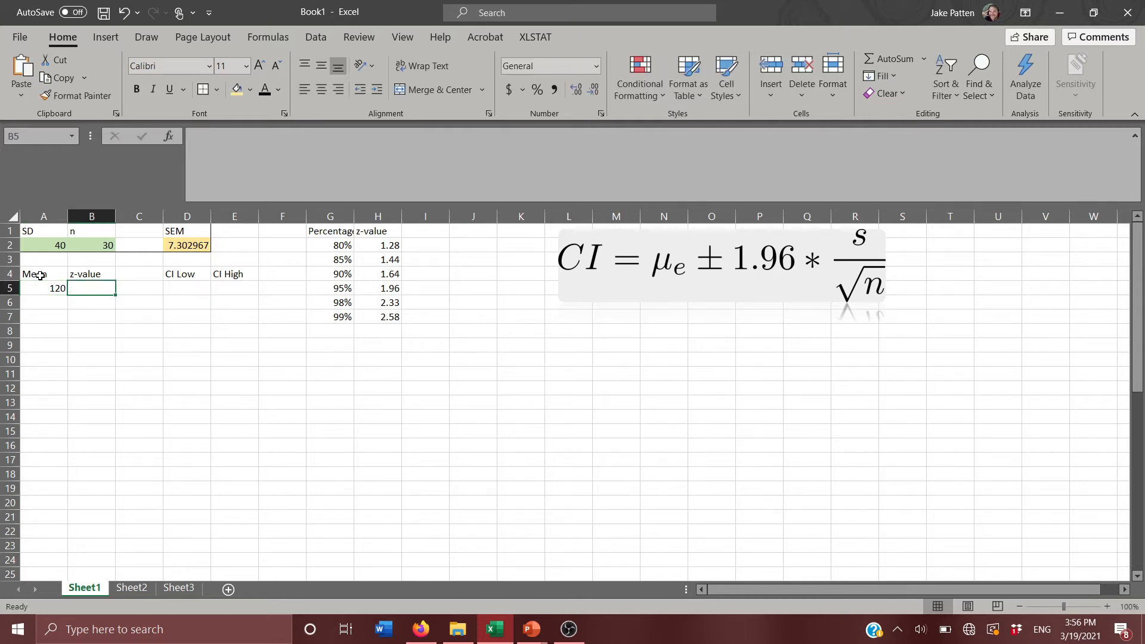
{"action": "type", "text": "1.95"}
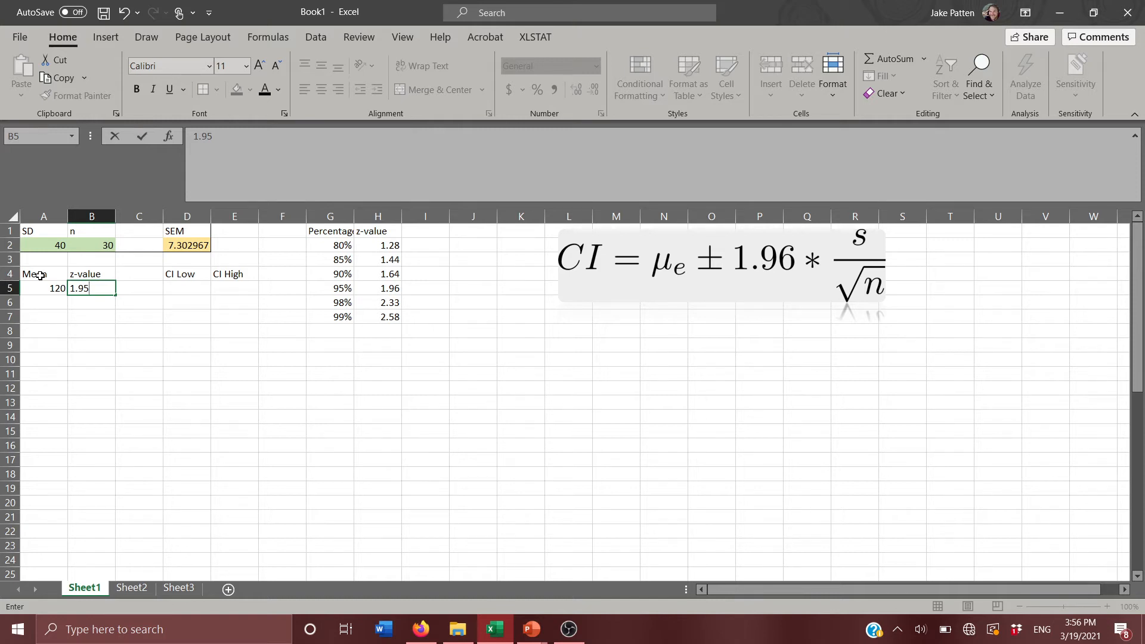
{"action": "key", "text": "BackSpace"}
{"action": "type", "text": "6"}
{"action": "key", "text": "Return"}
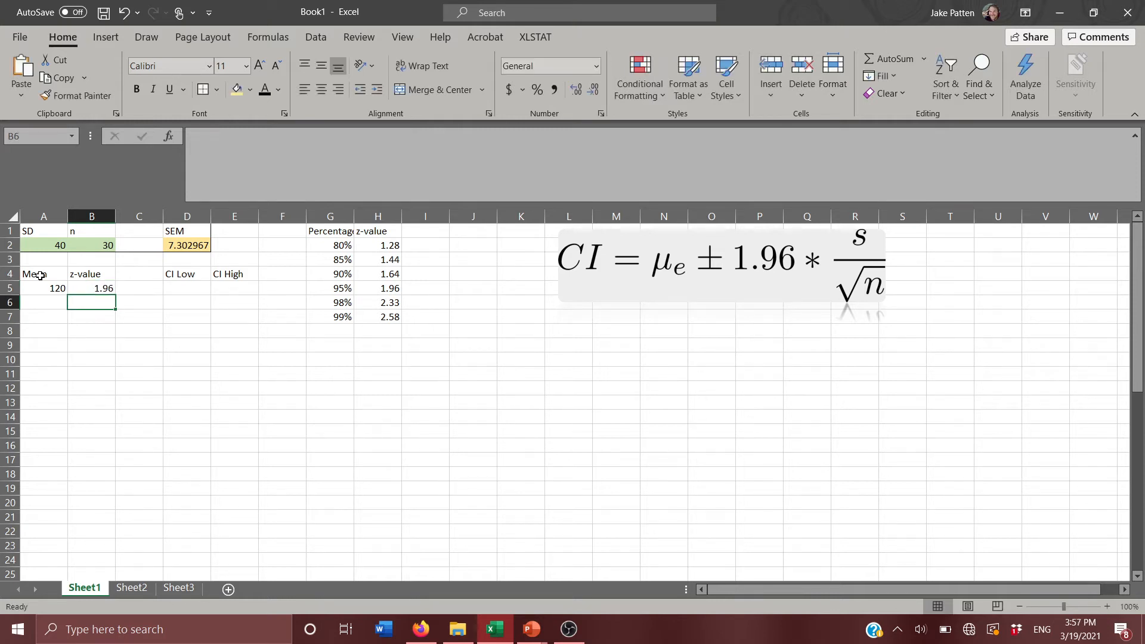
Enter the lower limit formula =A5-(B5*D2) in D5, subtracting the z-value times the SEM from the mean.
{"action": "key", "text": "Right"}
{"action": "key", "text": "Right"}
{"action": "key", "text": "Up"}
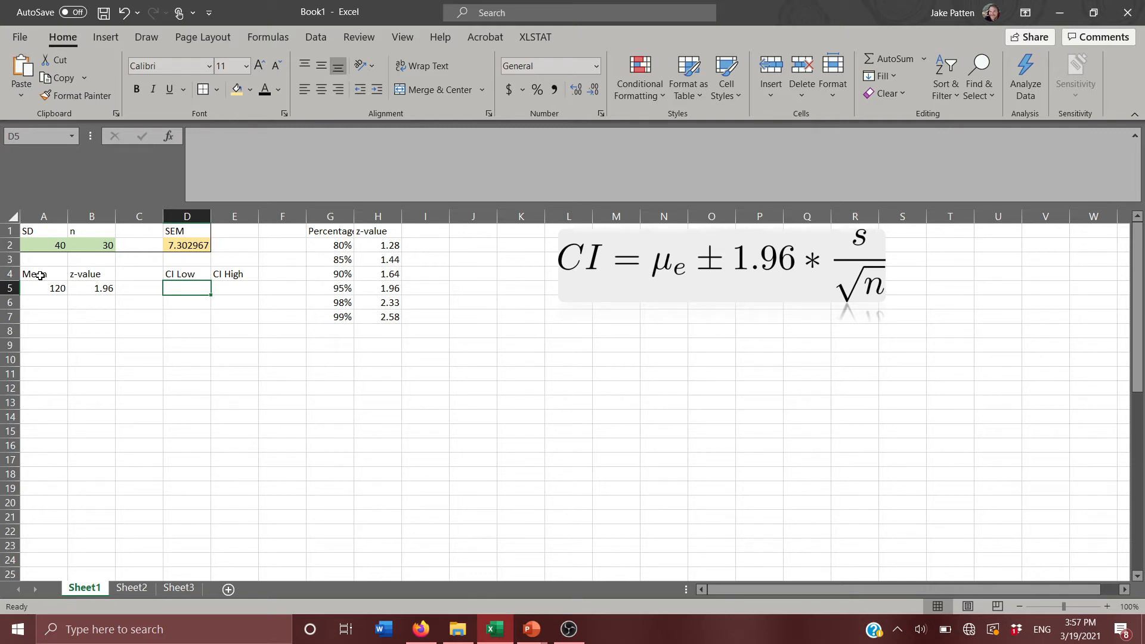
{"action": "type", "text": "="}
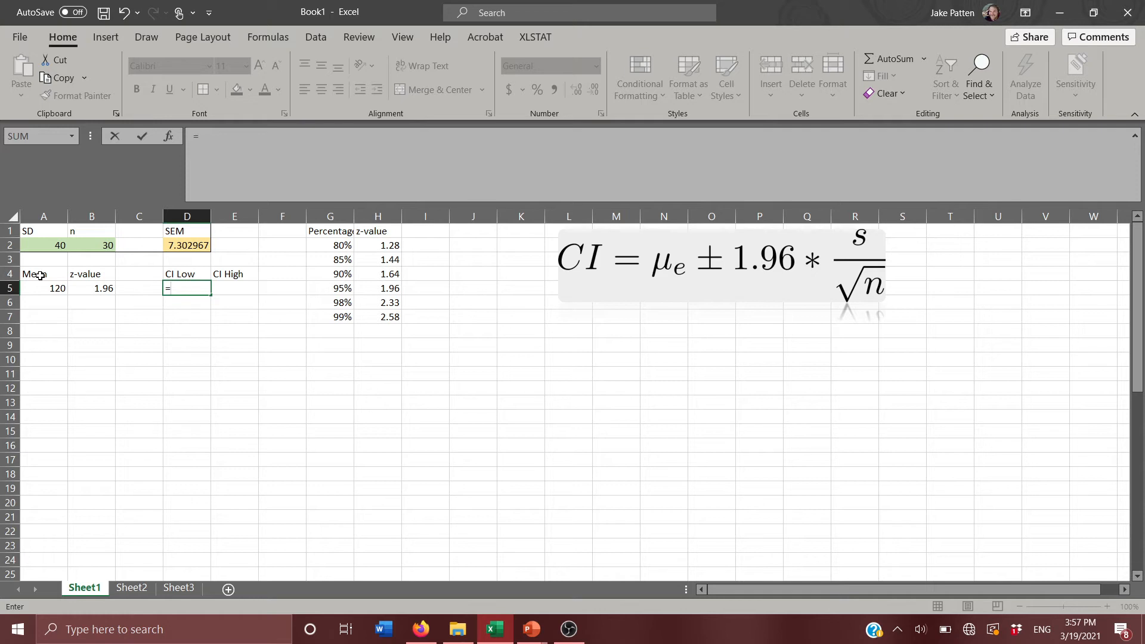
{"action": "key", "text": "Left"}
{"action": "key", "text": "Left"}
{"action": "key", "text": "Left"}
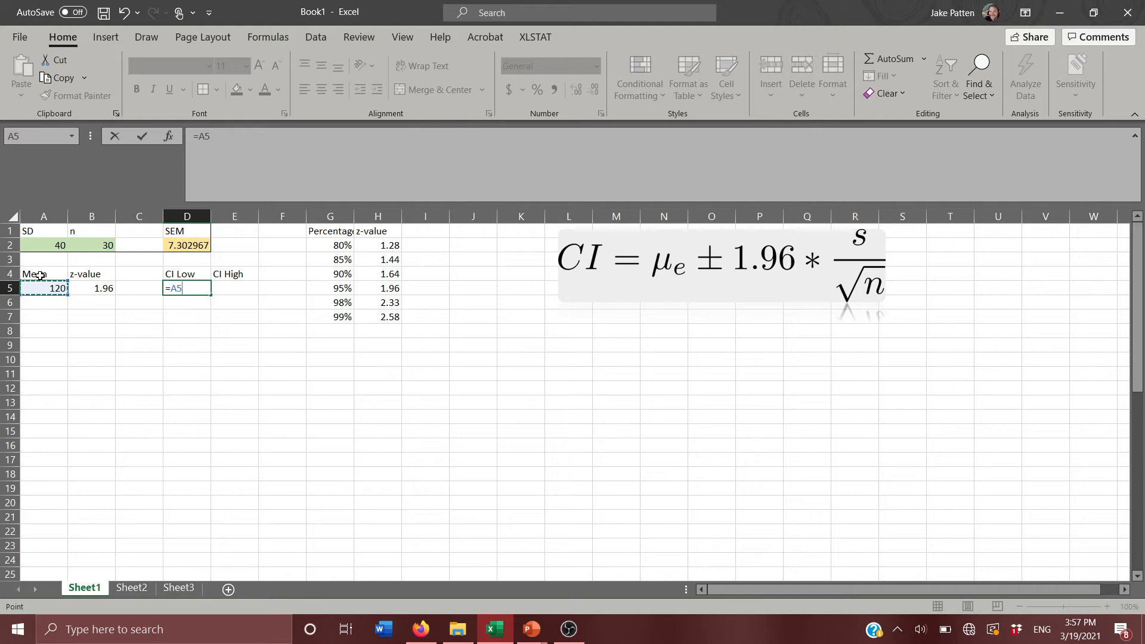
{"action": "type", "text": "-"}
{"action": "key", "text": "Left"}
{"action": "key", "text": "Left"}
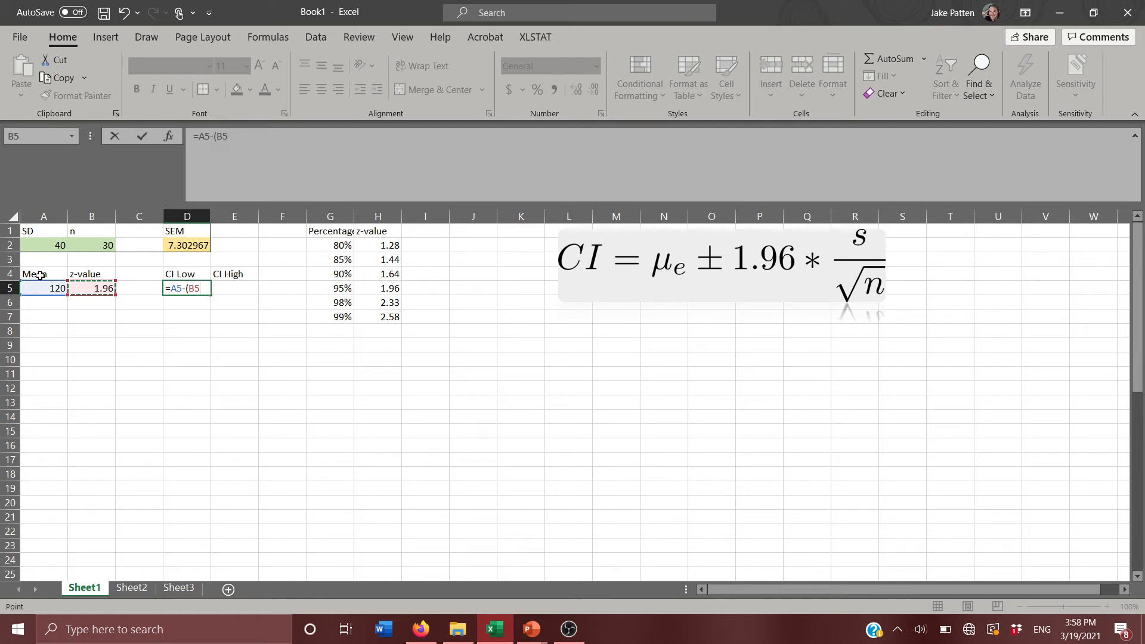
{"action": "type", "text": "*"}
{"action": "key", "text": "Up"}
{"action": "key", "text": "Up"}
{"action": "key", "text": "Up"}
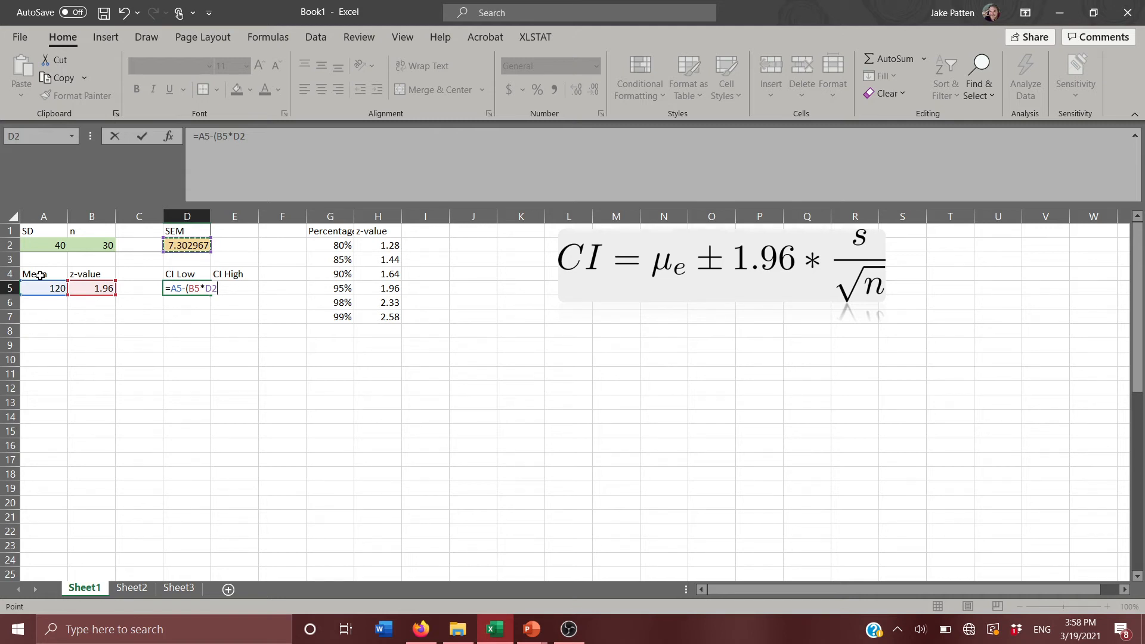
{"action": "type", "text": ")"}
{"action": "key", "text": "Return"}
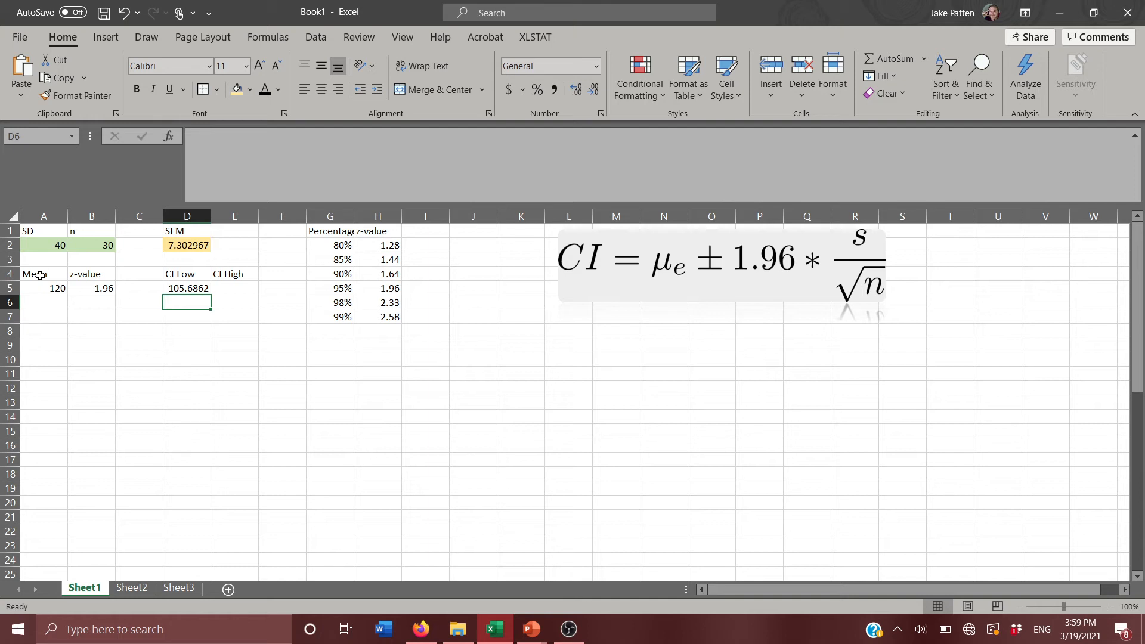
Review the SEM formula in D2 and the z-value in B5 that feed the lower limit calculation.
{"action": "key", "text": "Up"}
{"action": "key", "text": "Up"}
{"action": "key", "text": "Up"}
{"action": "key", "text": "Up"}
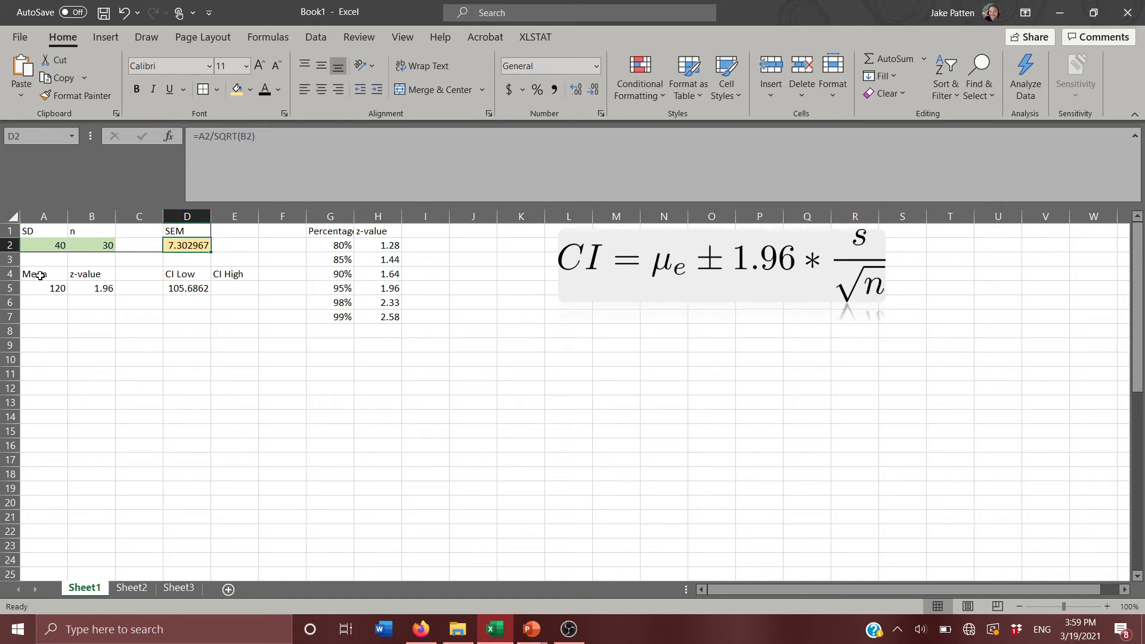
{"action": "key", "text": "Down"}
{"action": "key", "text": "Down"}
{"action": "key", "text": "Down"}
{"action": "key", "text": "Left"}
{"action": "key", "text": "Left"}
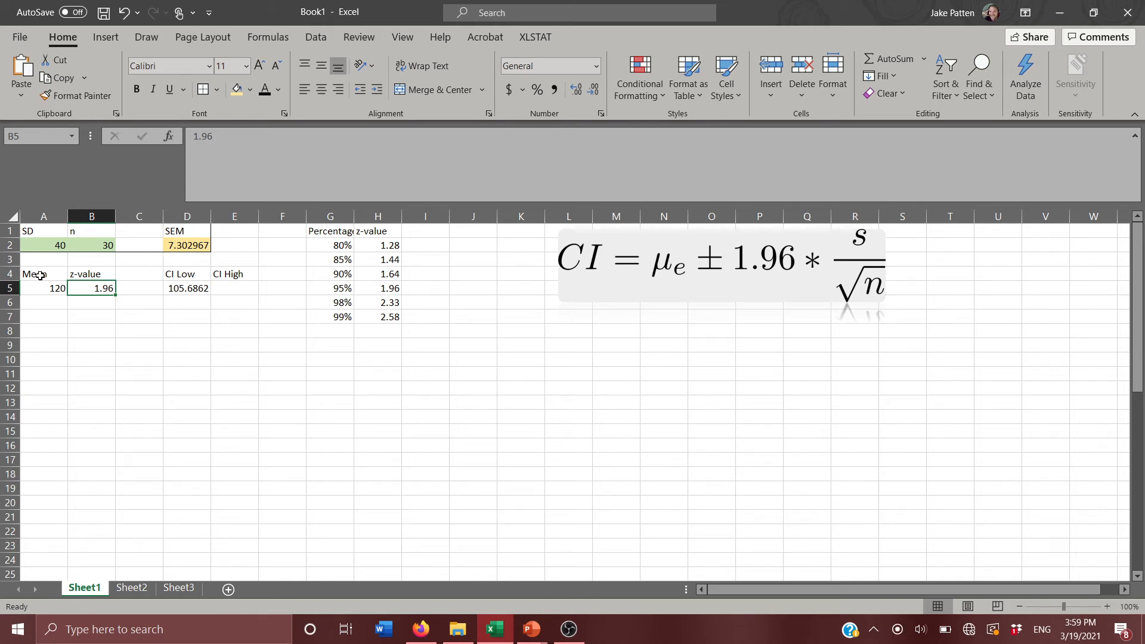
Copy the formula text =A5-(B5*D2) from D5 into E5 under CI High, keeping the same cell references.
{"action": "key", "text": "Right"}
{"action": "key", "text": "Right"}
{"action": "key", "text": "Right"}
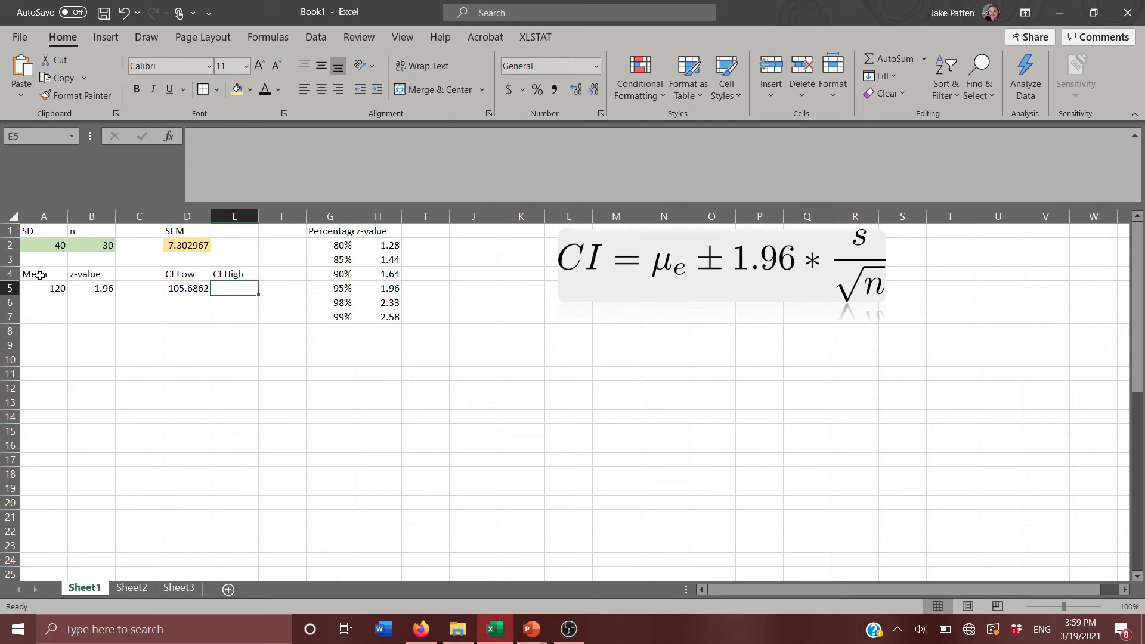
{"action": "key", "text": "Left"}
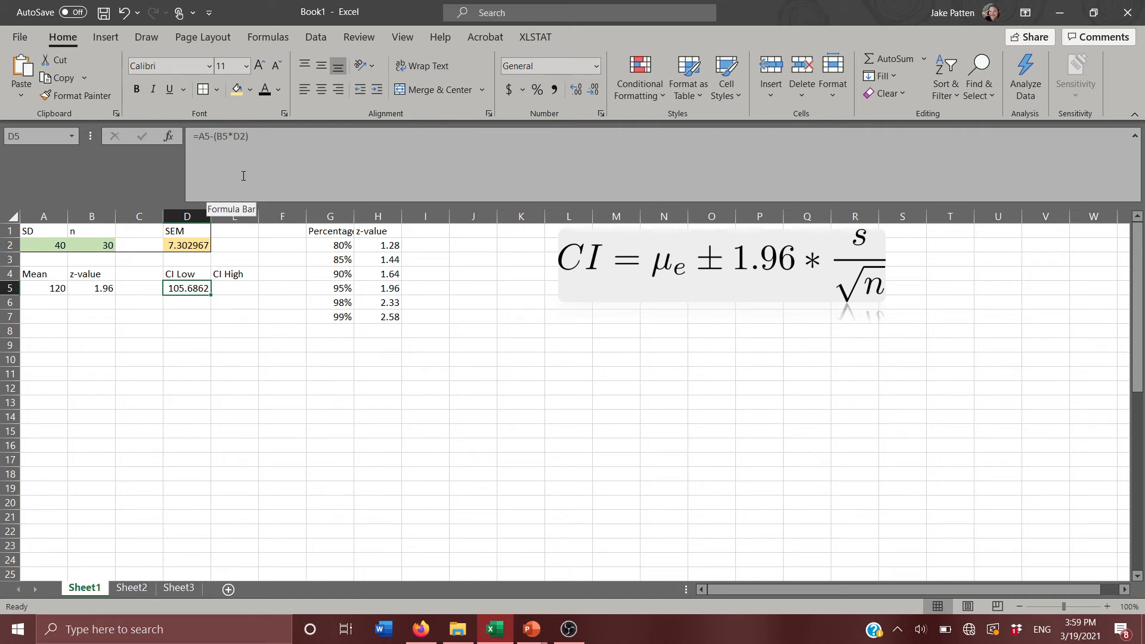
{"action": "left_click", "coordinate": [260, 136]}
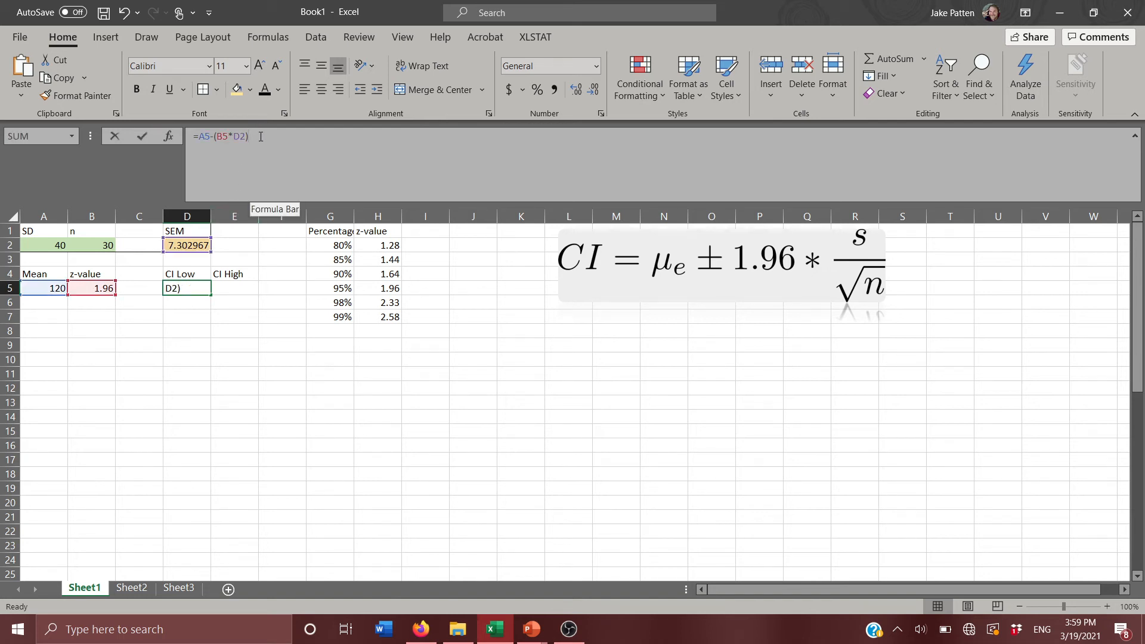
{"action": "left_click_drag", "start_coordinate": [261, 136], "coordinate": [190, 137]}
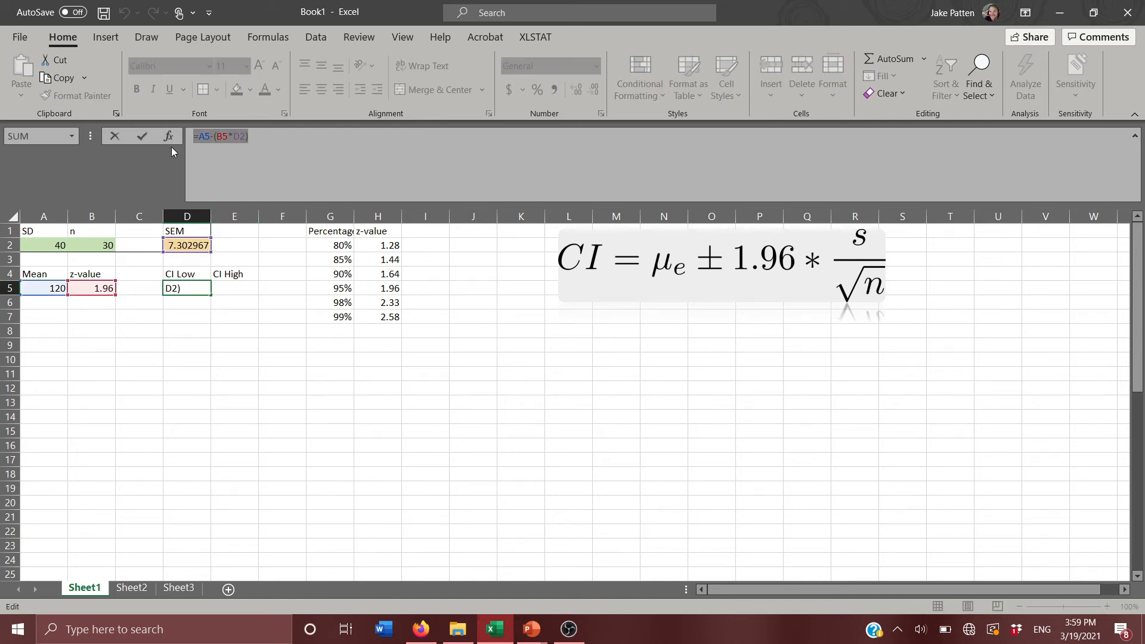
{"action": "key", "text": "ctrl+c"}
{"action": "key", "text": "Return"}
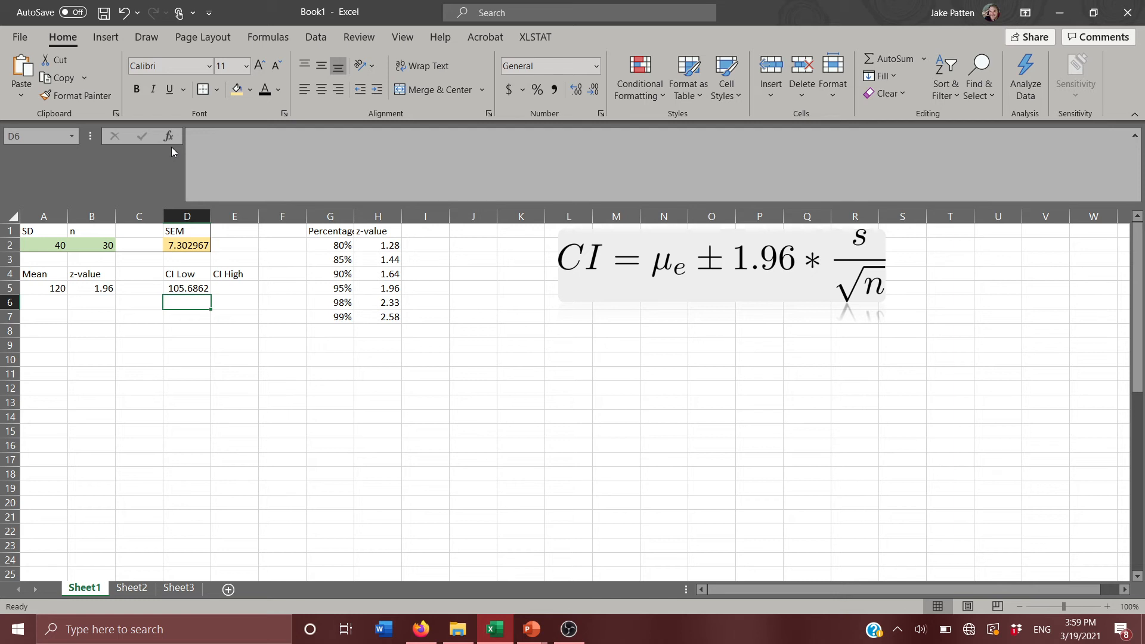
{"action": "key", "text": "Up"}
{"action": "key", "text": "Right"}
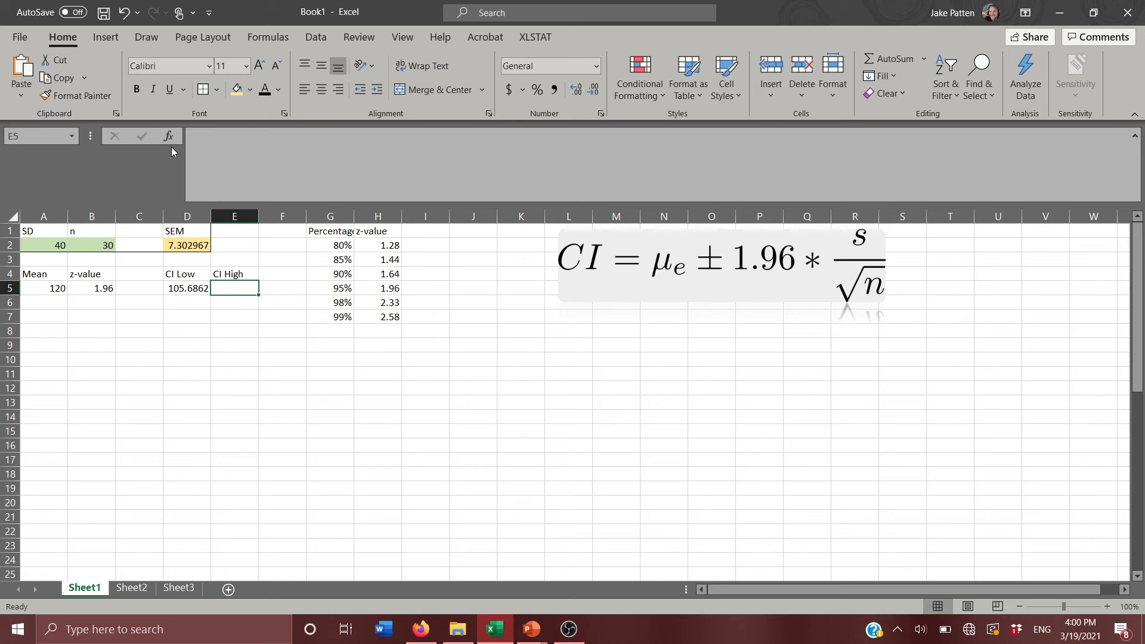
{"action": "key", "text": "ctrl+v"}
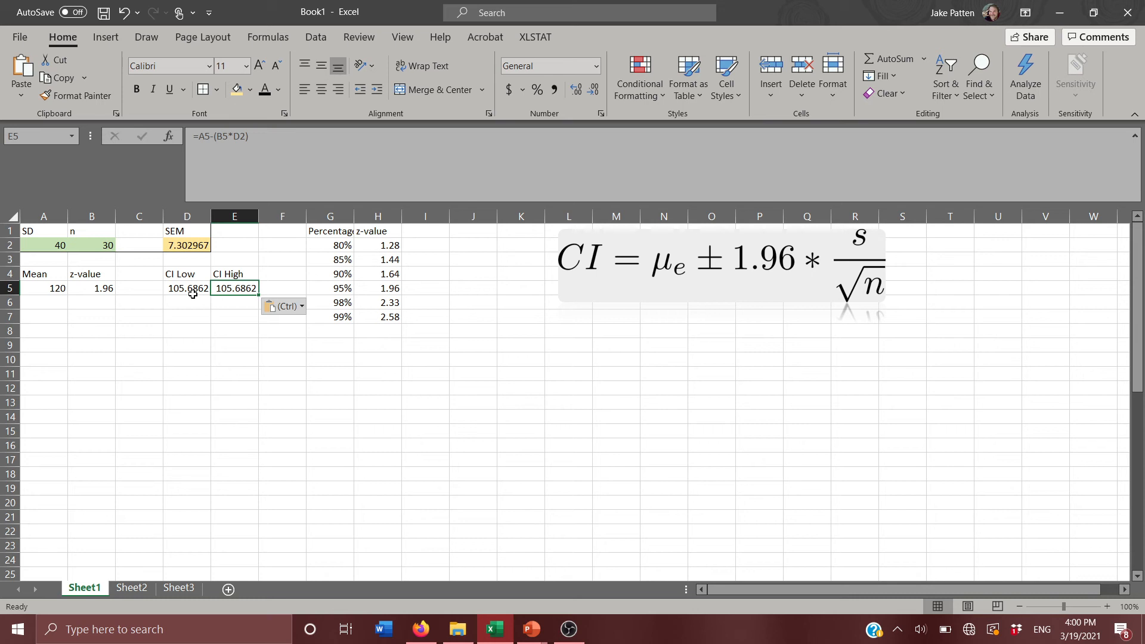
Change the minus sign in the E5 formula to a plus so it reads =A5+(B5*D2).
{"action": "left_click", "coordinate": [214, 136]}
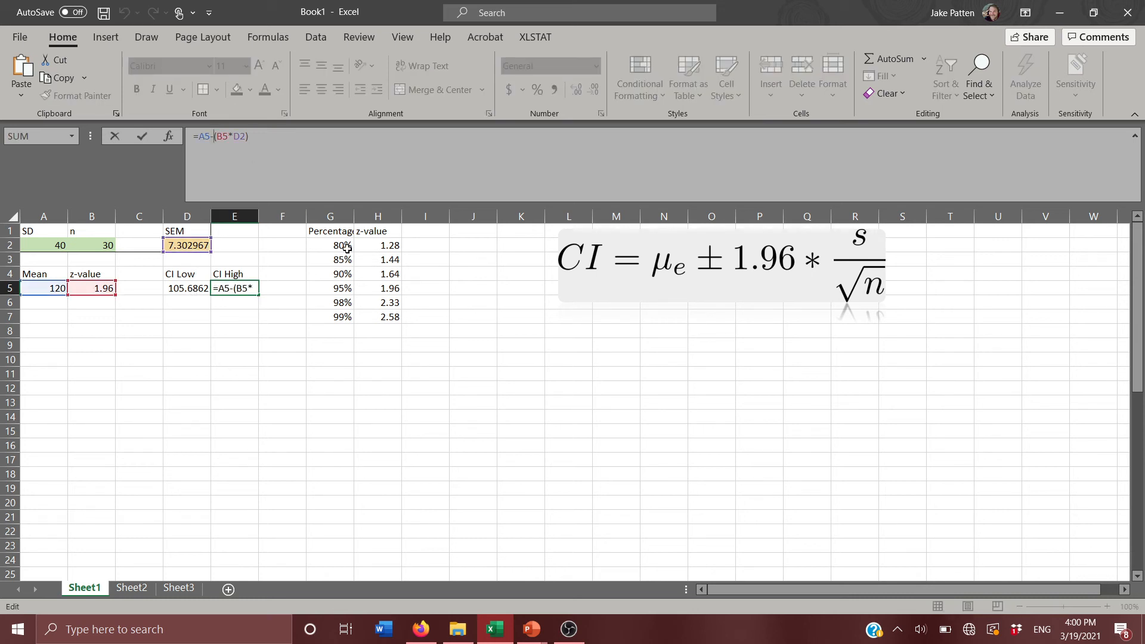
{"action": "key", "text": "BackSpace"}
{"action": "type", "text": "+"}
{"action": "key", "text": "Return"}
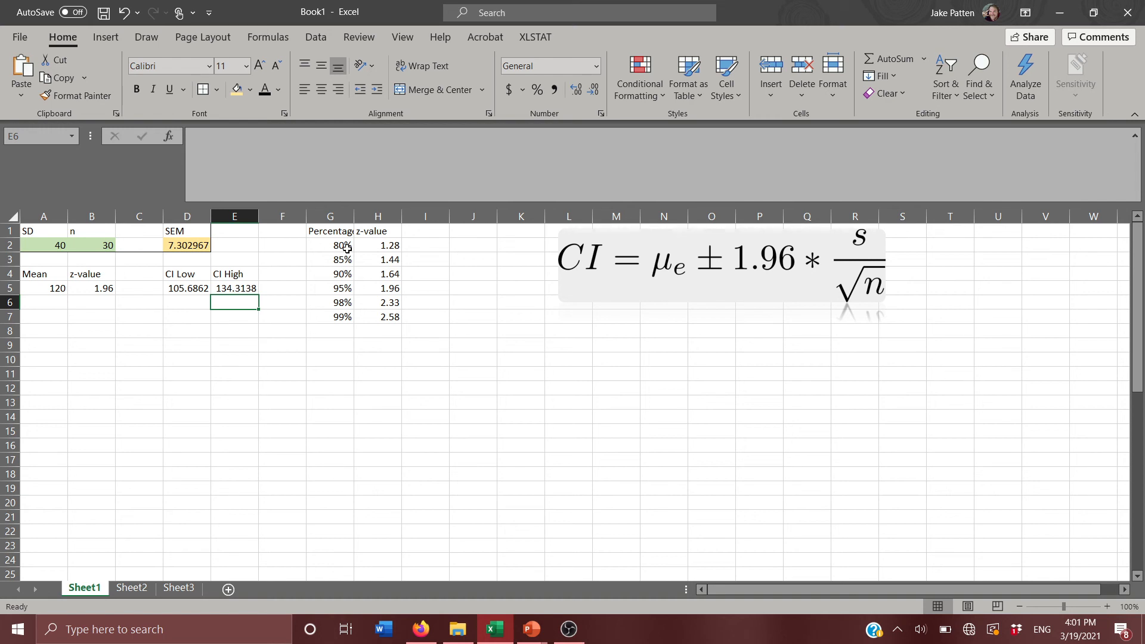
Set the z-value in B5 to 1.44 for the 85% confidence level.
{"action": "key", "text": "Left"}
{"action": "key", "text": "Left"}
{"action": "key", "text": "Left"}
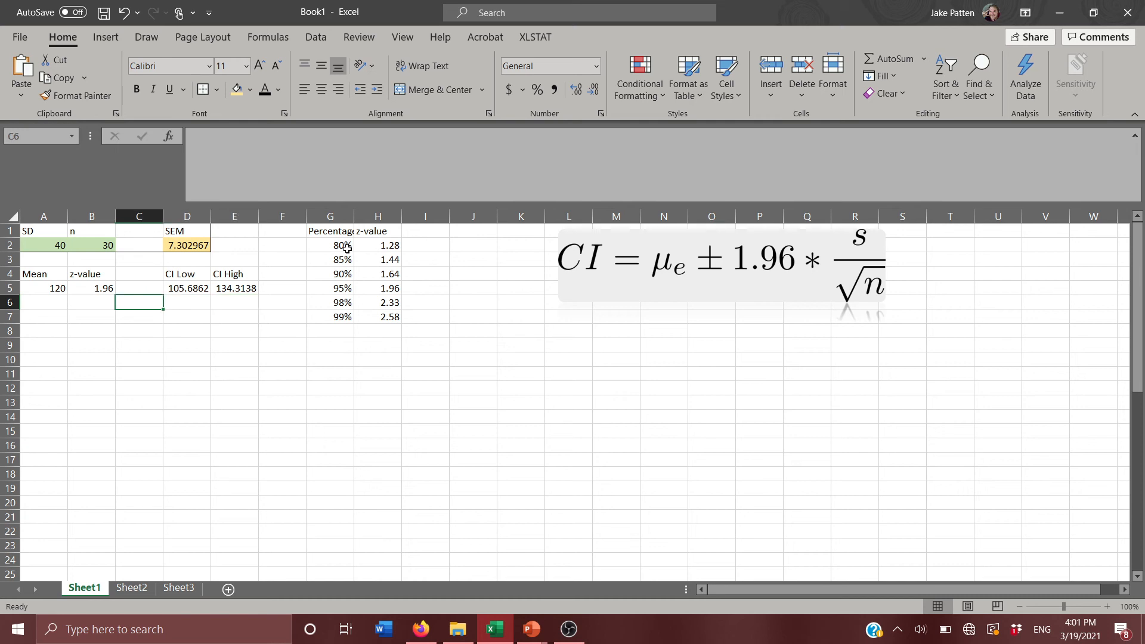
{"action": "key", "text": "Up"}
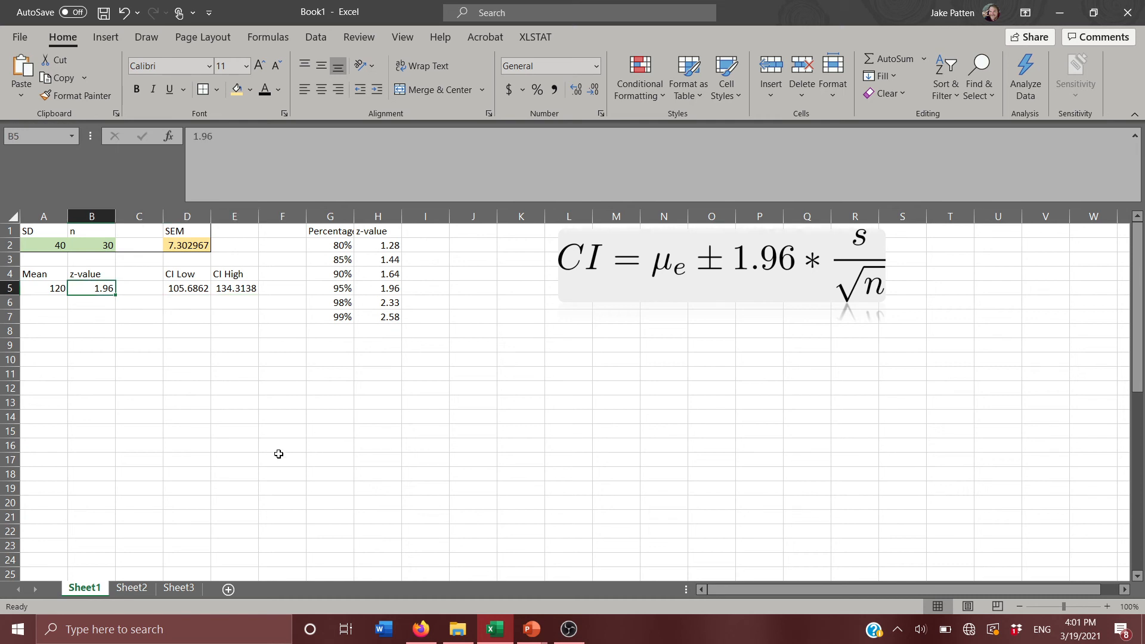
{"action": "type", "text": "1.44"}
{"action": "key", "text": "Return"}
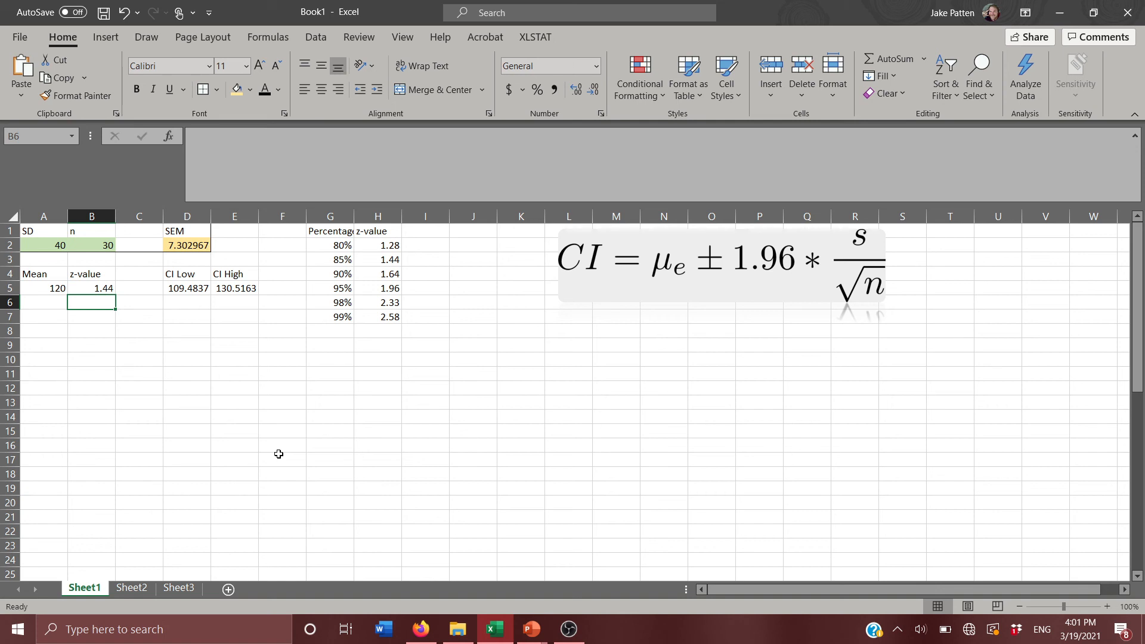
Set the z-value in B5 to 1.28 for the 80% confidence level.
{"action": "key", "text": "Up"}
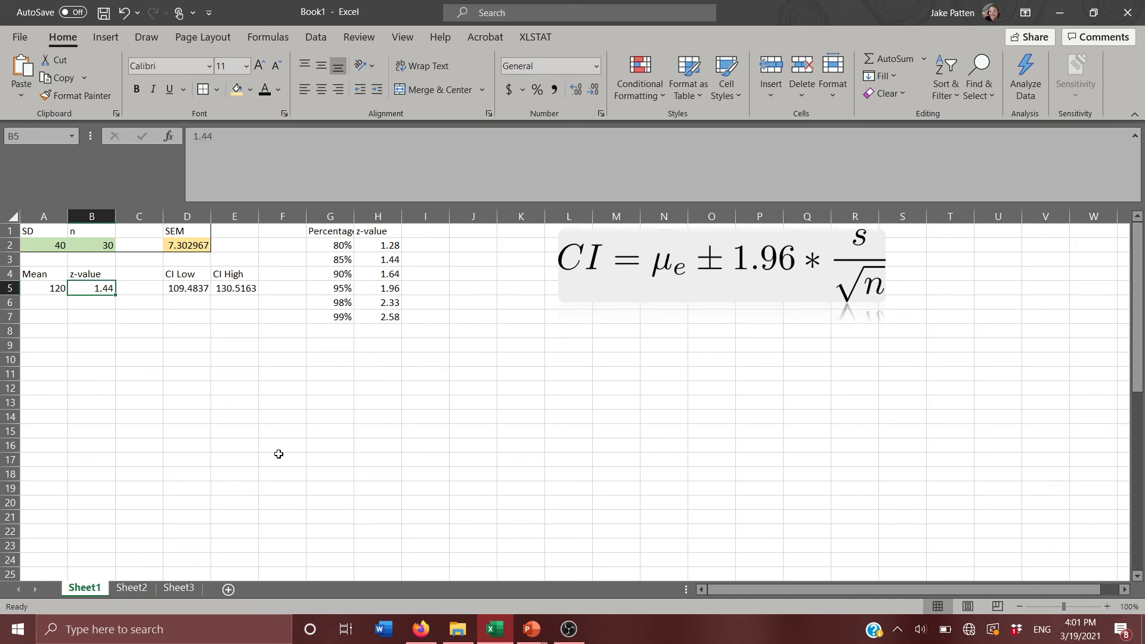
{"action": "type", "text": "1."}
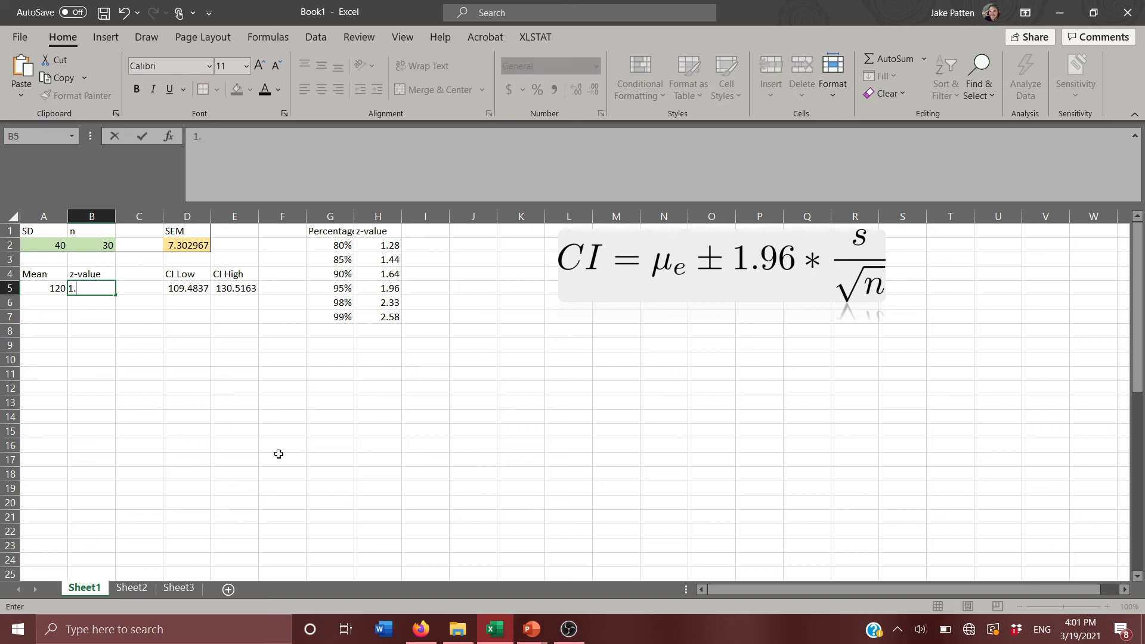
{"action": "type", "text": "28"}
{"action": "key", "text": "Return"}
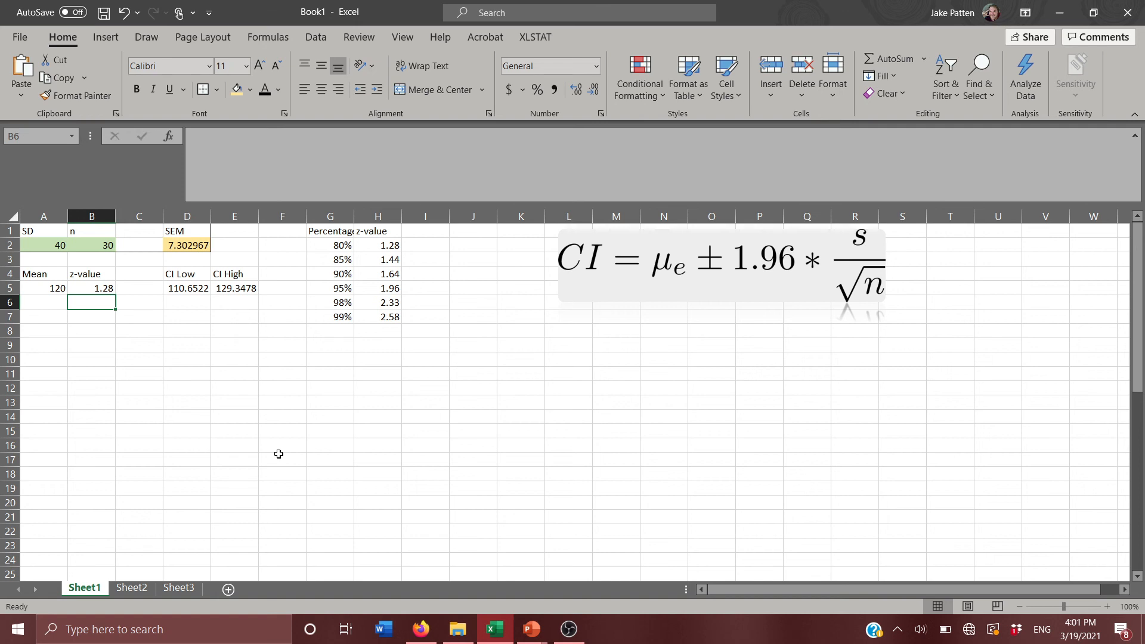
Set the z-value in B5 to 2.58 for the 99% confidence level.
{"action": "key", "text": "Up"}
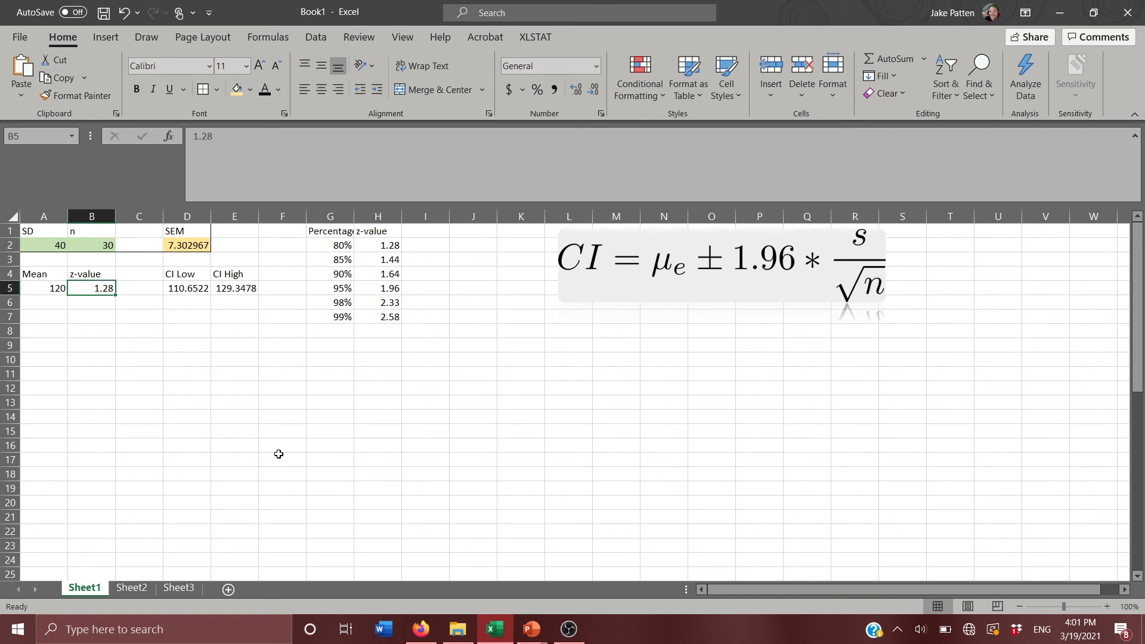
{"action": "type", "text": "2.58"}
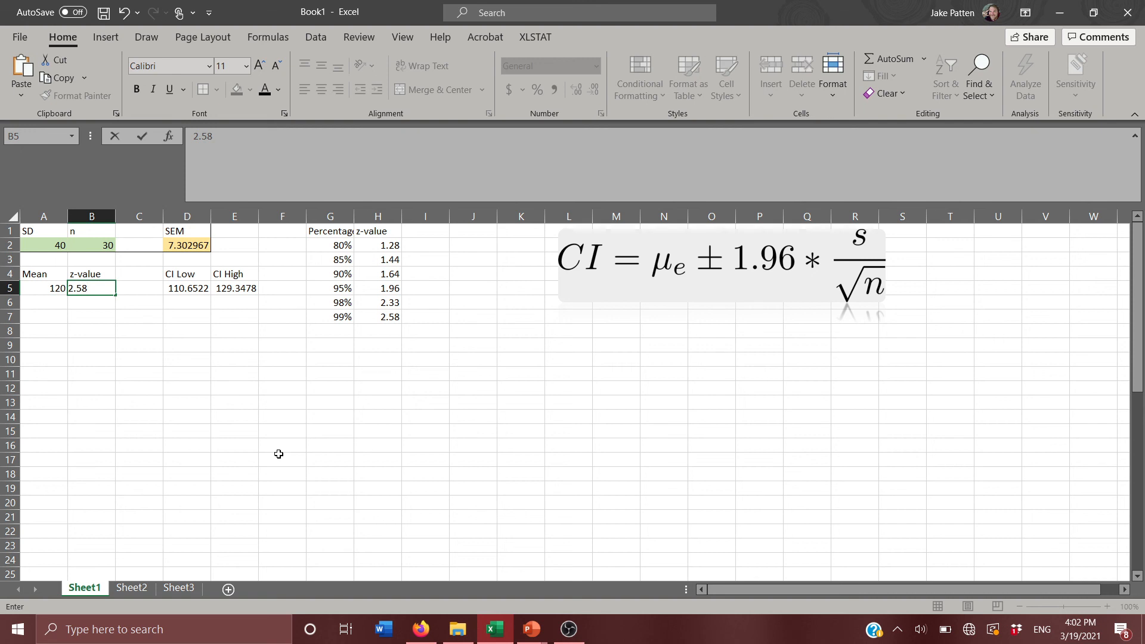
{"action": "key", "text": "Return"}
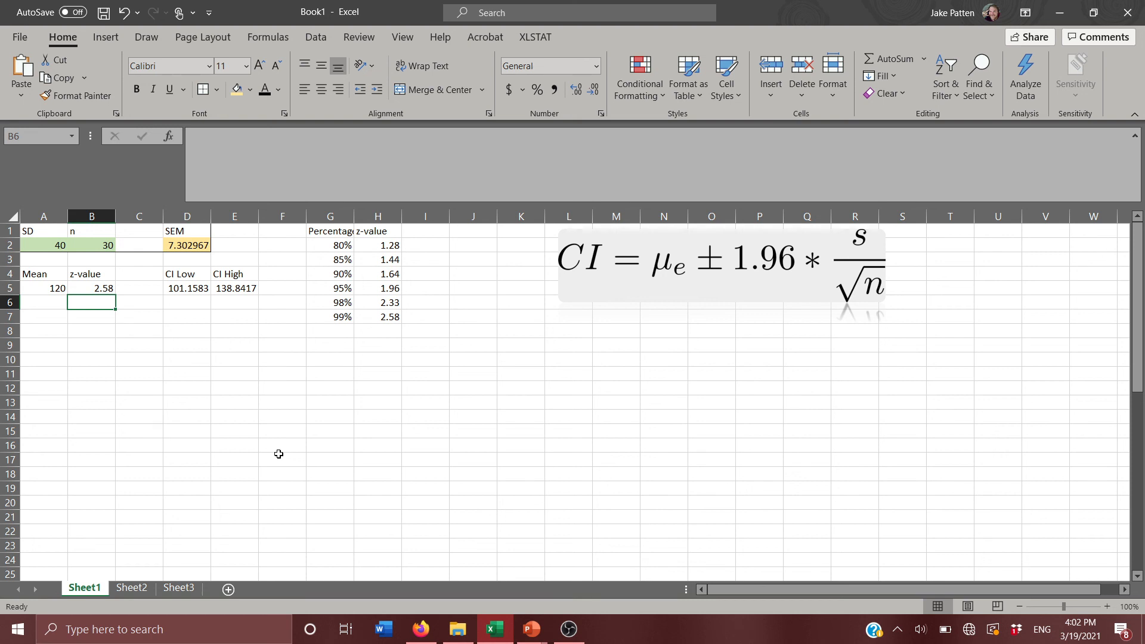
{"action": "left_click", "coordinate": [100, 289]}
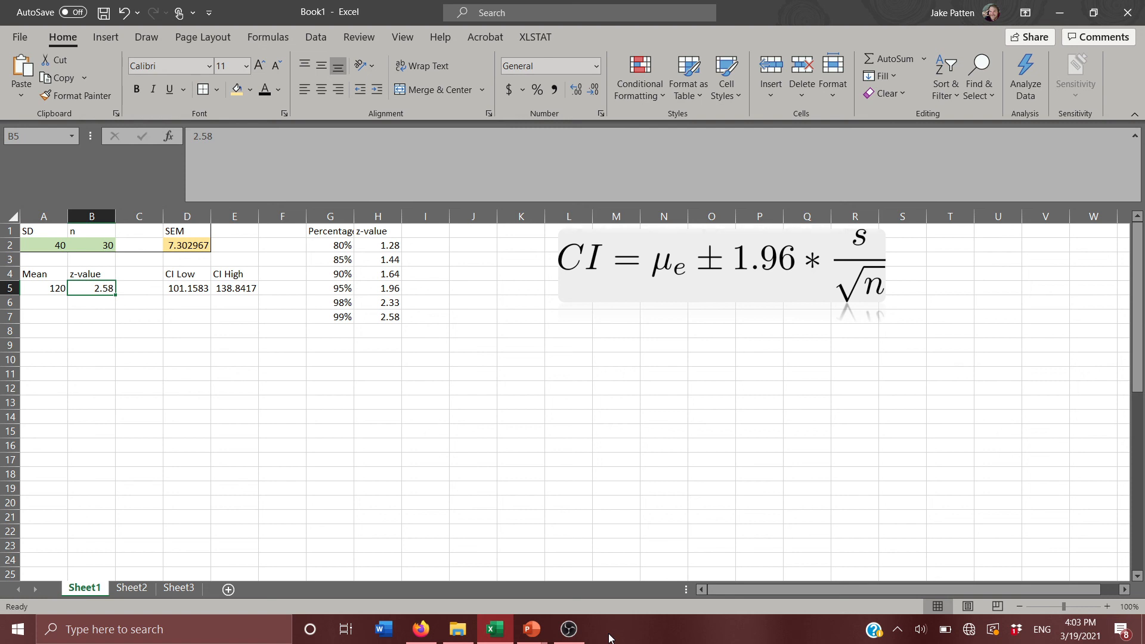
{"action": "left_click", "coordinate": [571, 635]}
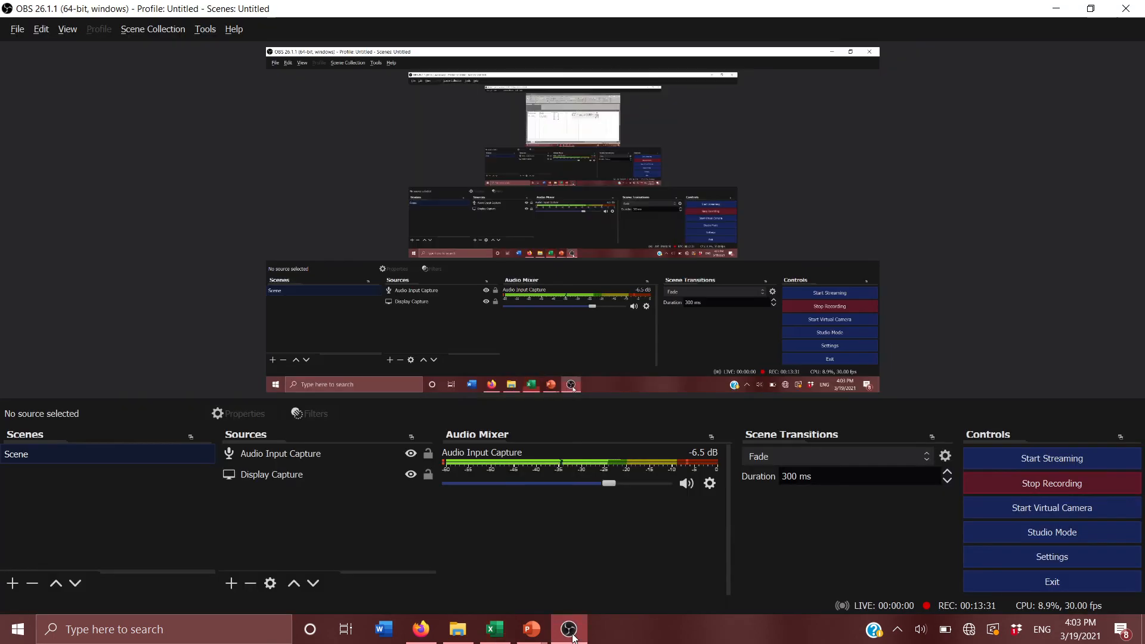